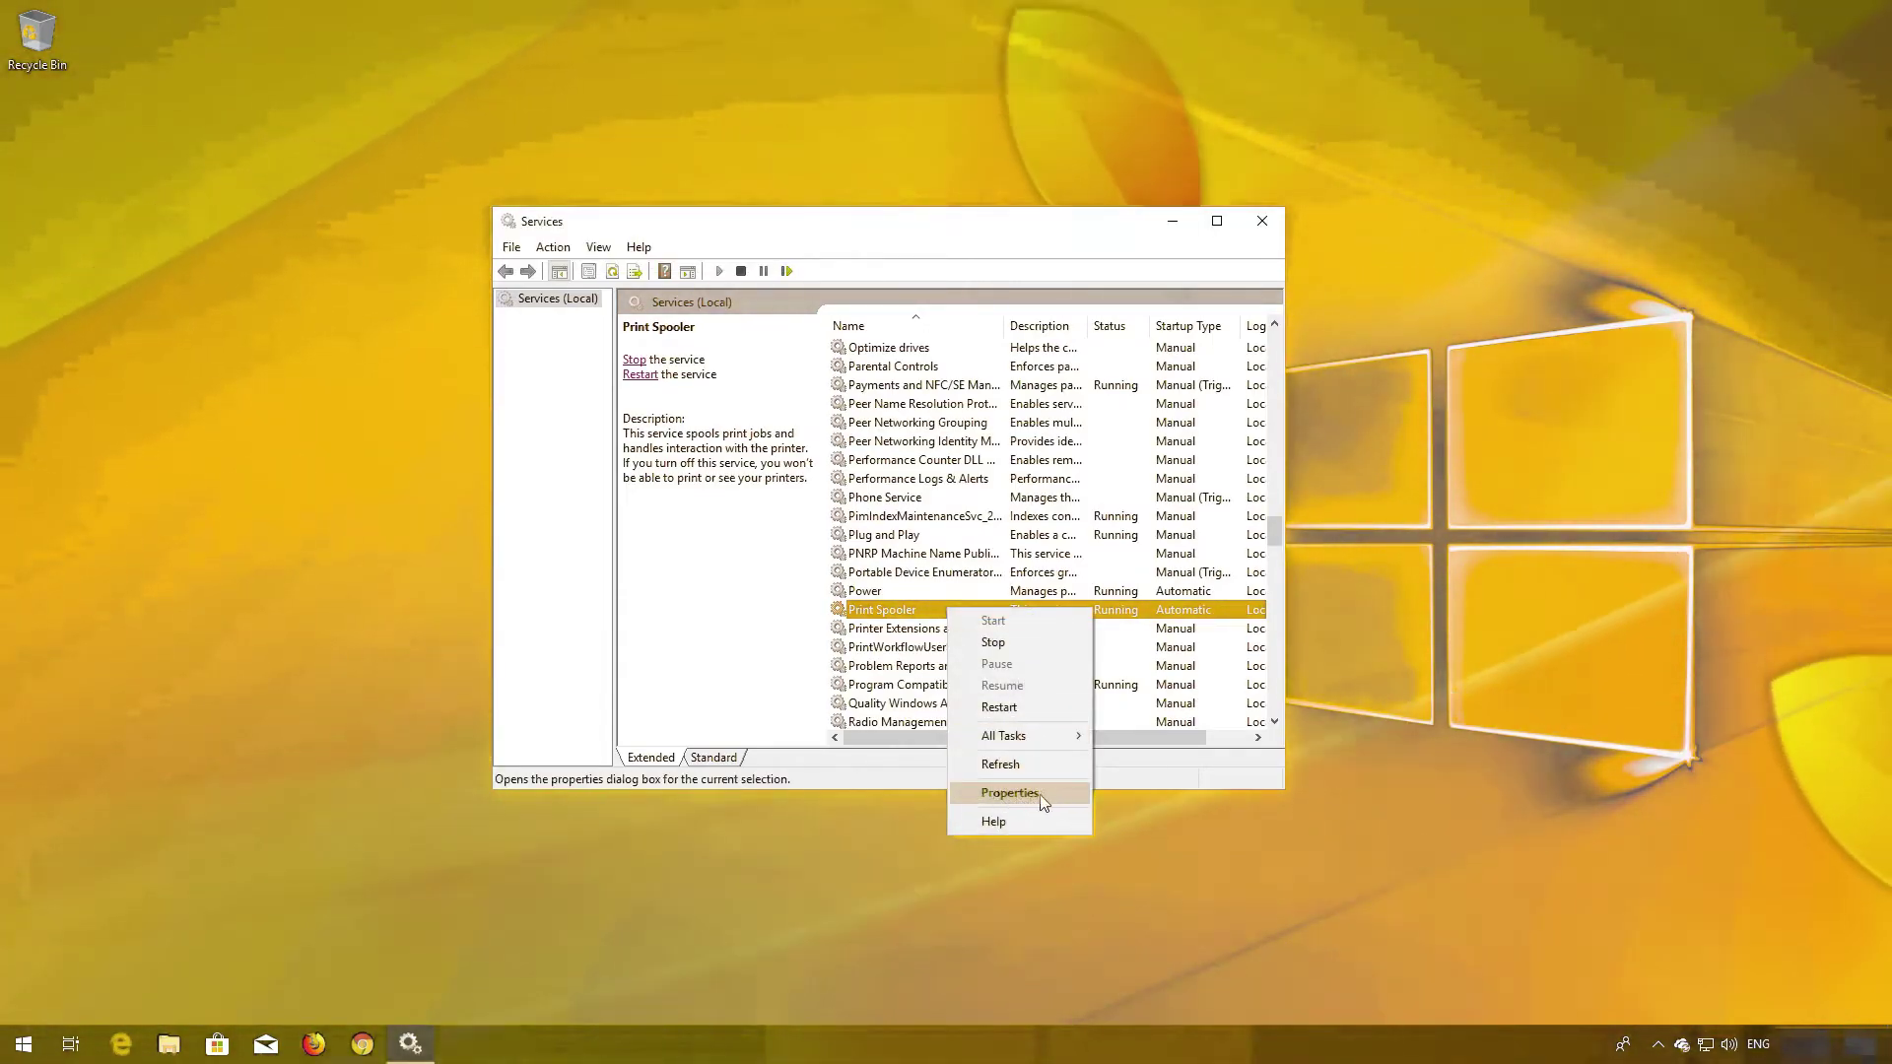
- Set the startup type of the Print Spooler service to Automatic in its properties
left_click(1059, 794)
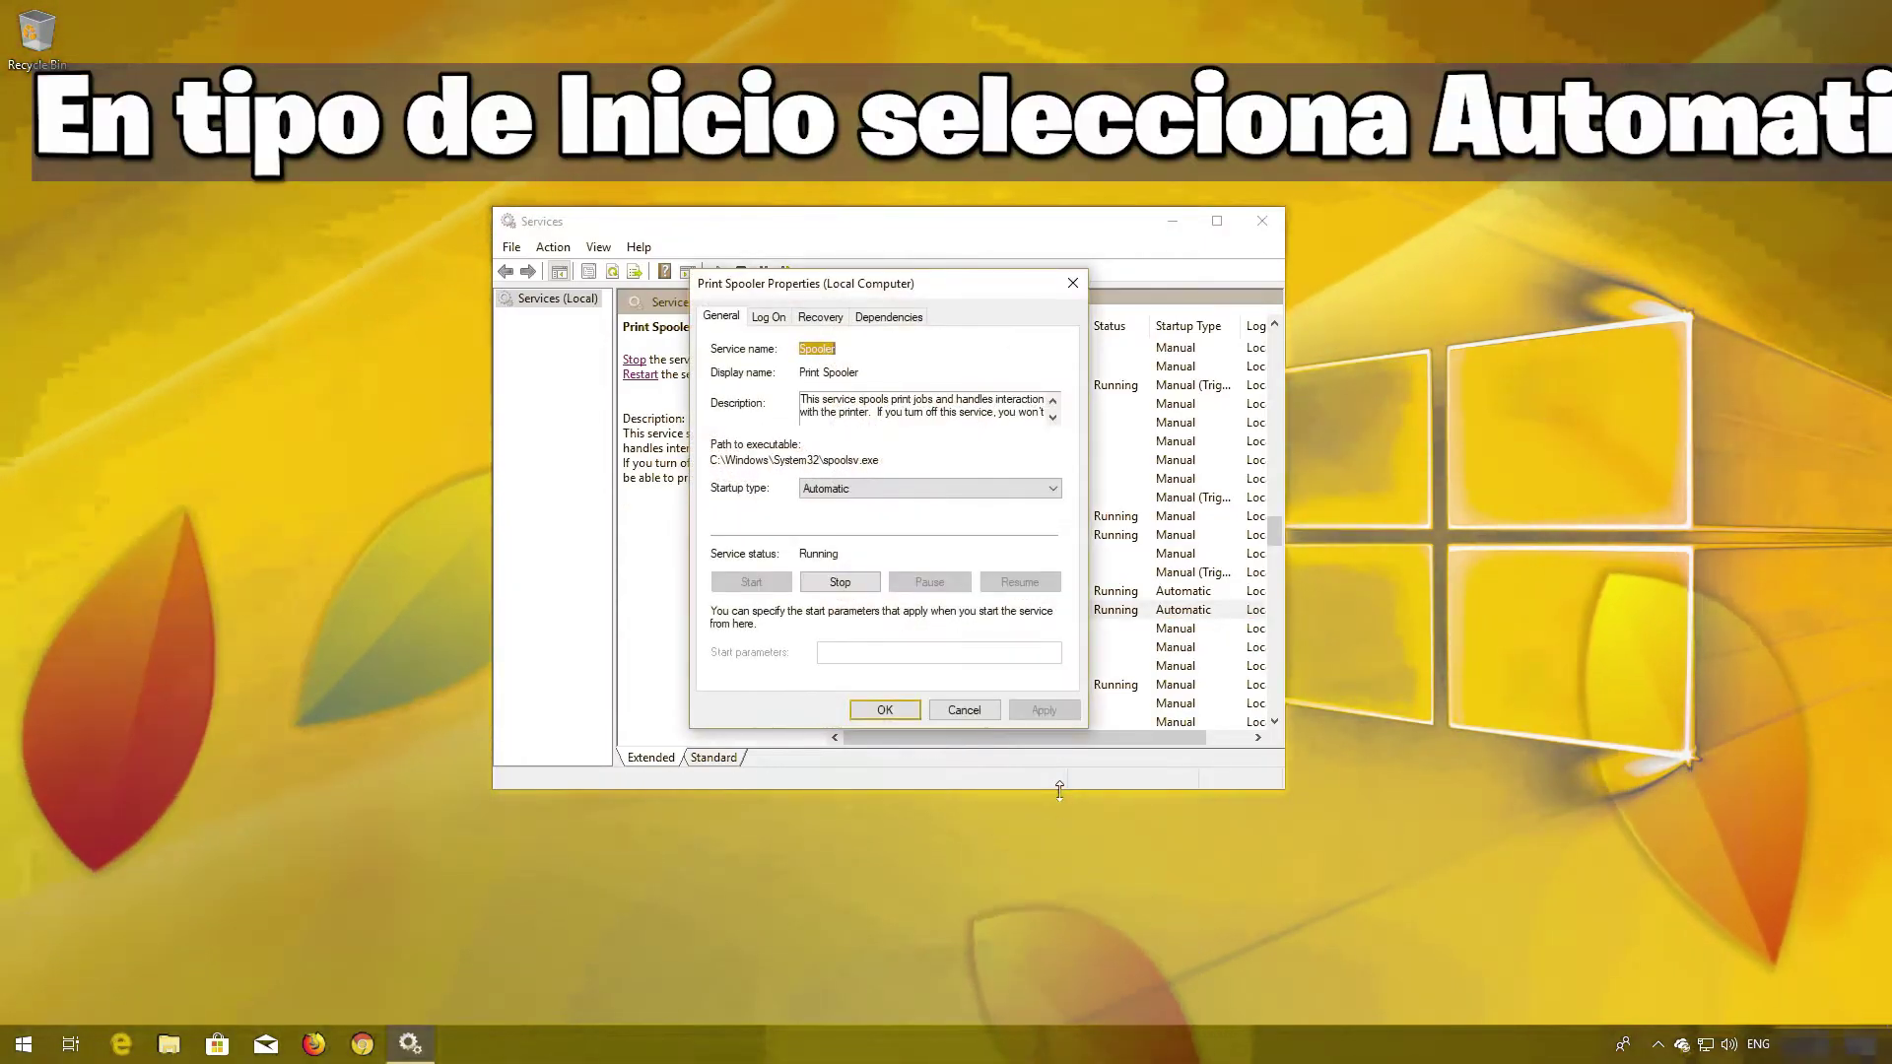
left_click(890, 489)
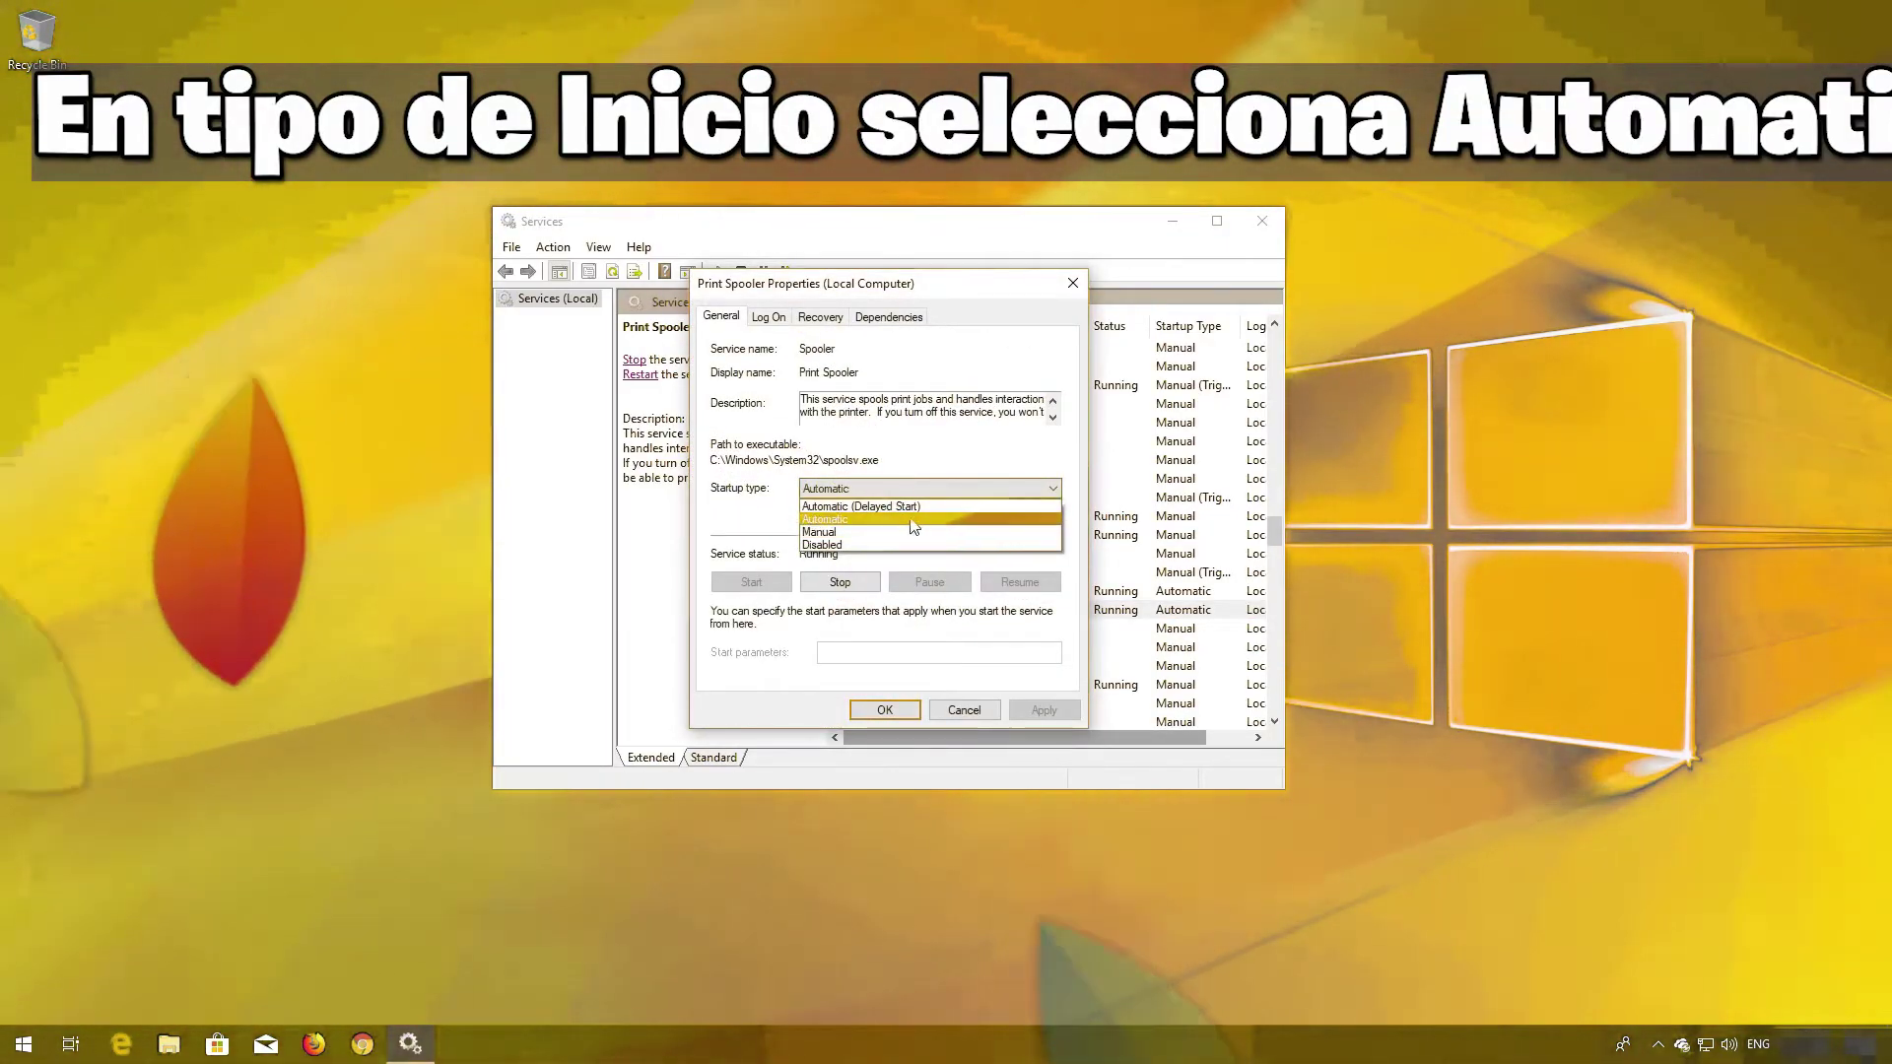
left_click(921, 519)
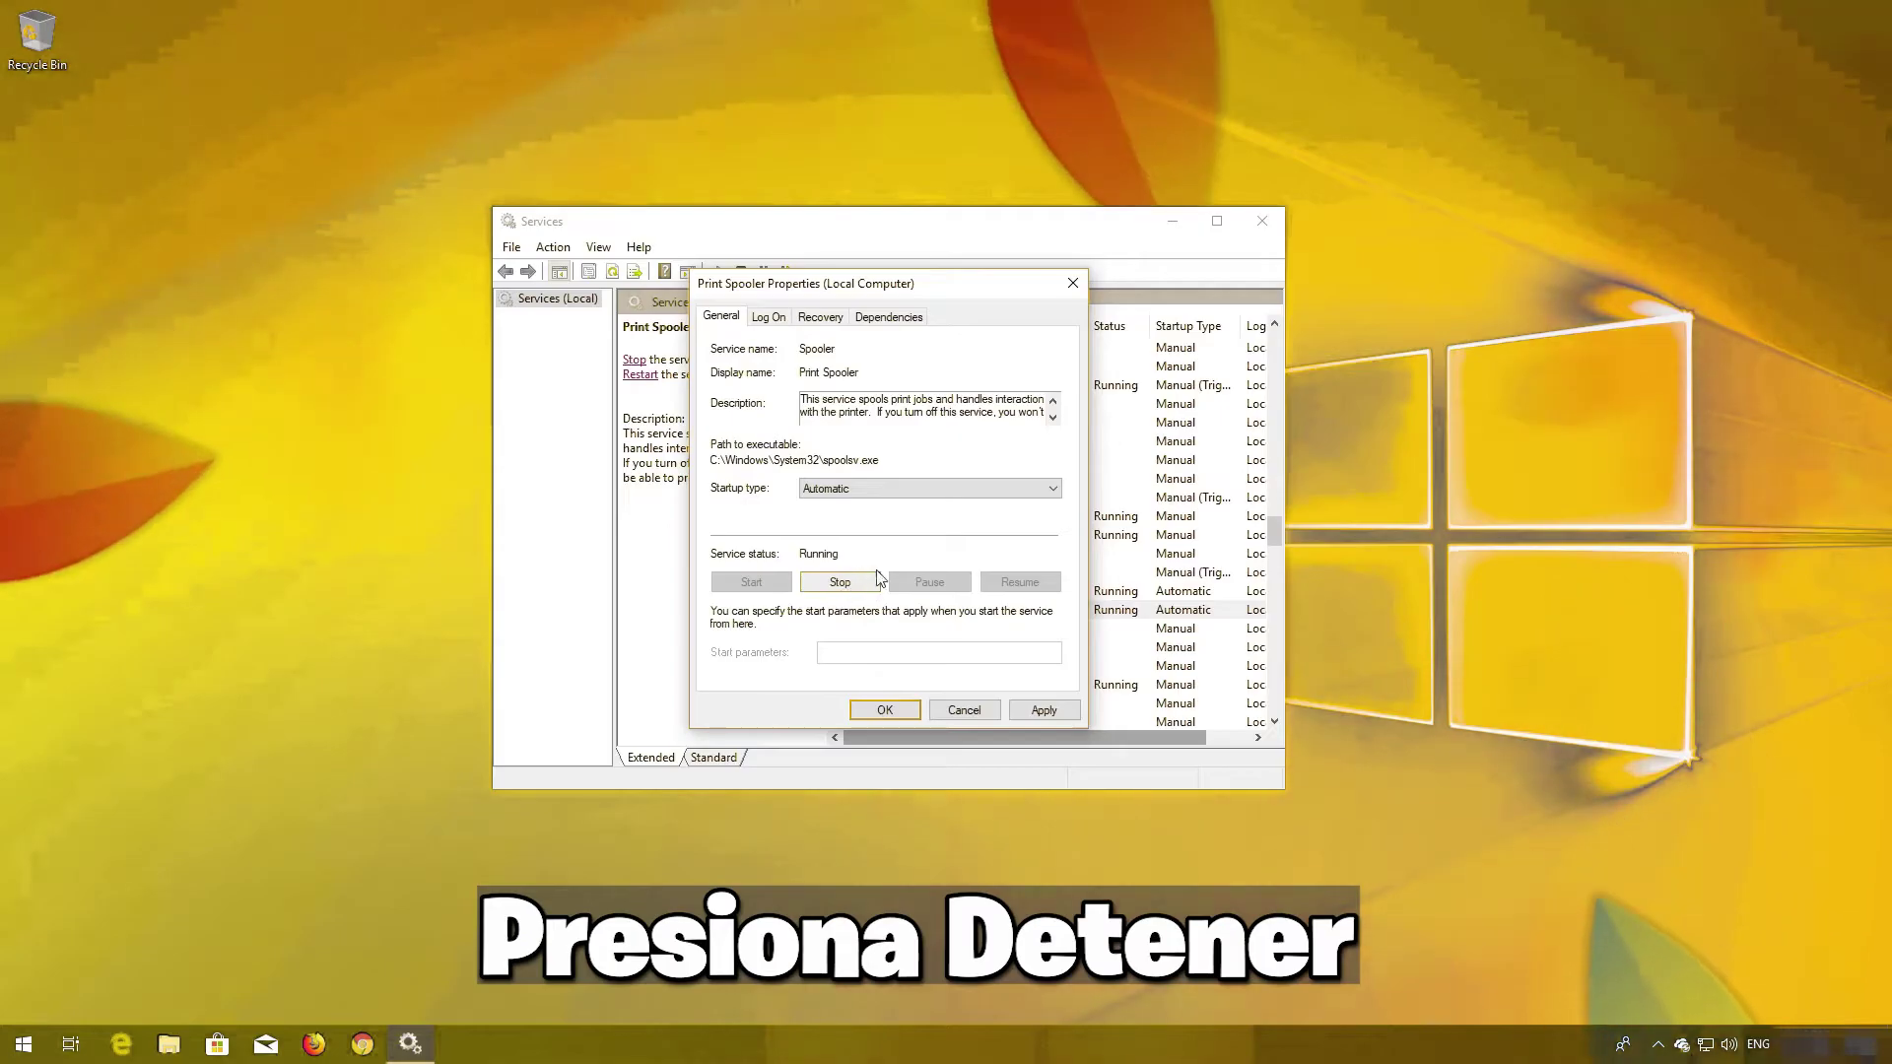
- Stop and start the Print Spooler service, apply its properties, and close the Services window
left_click(843, 583)
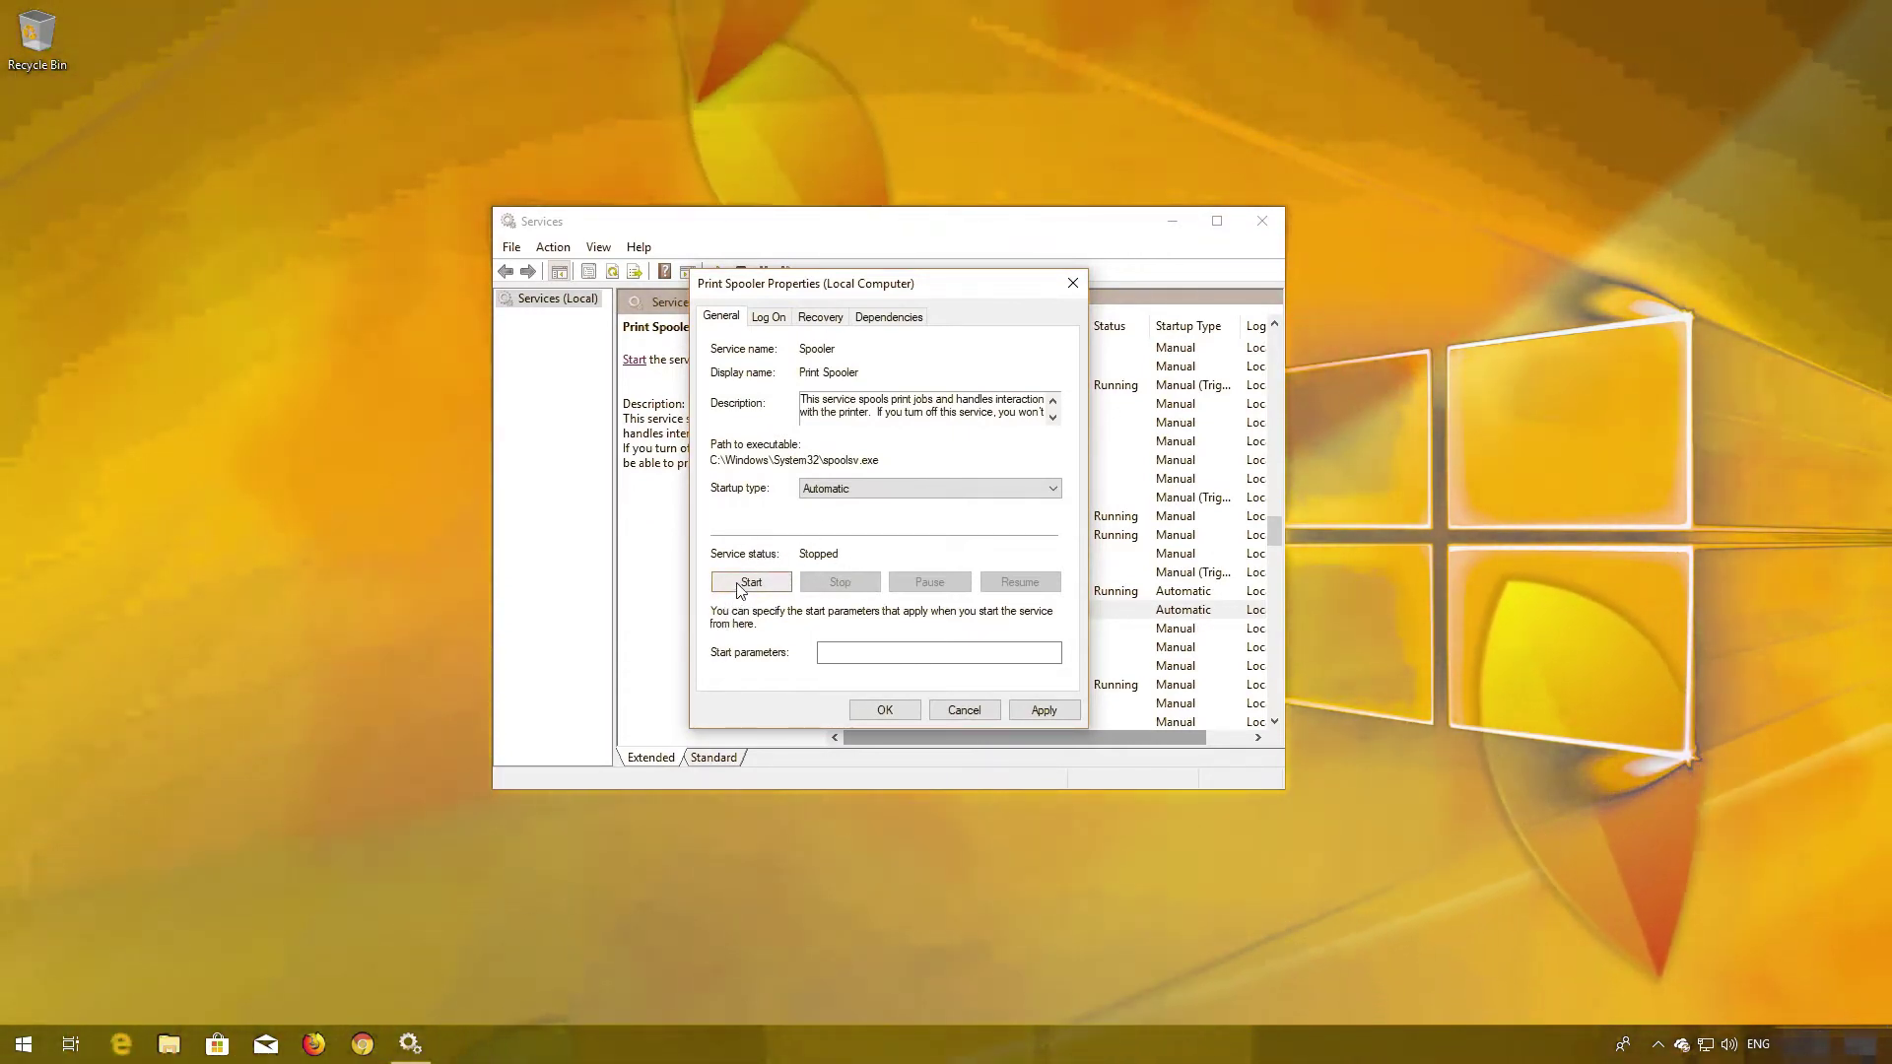
left_click(739, 584)
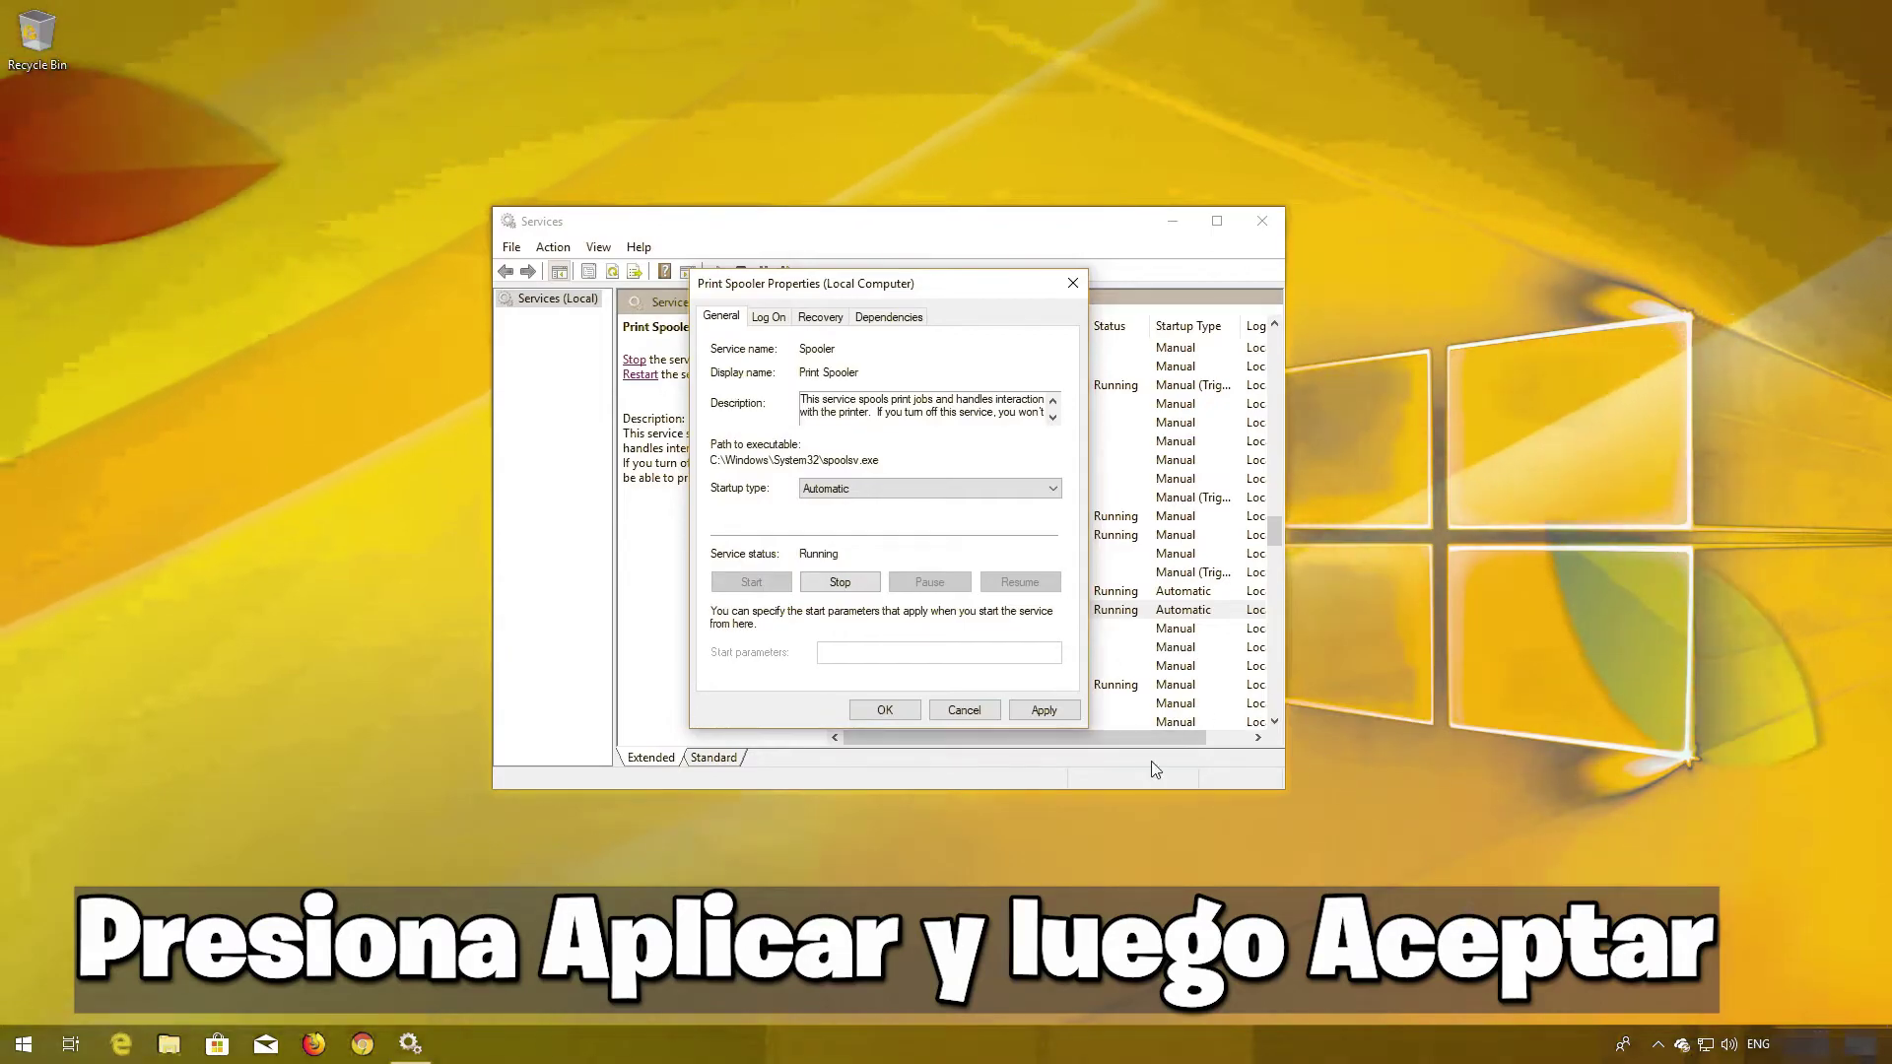
left_click(1043, 710)
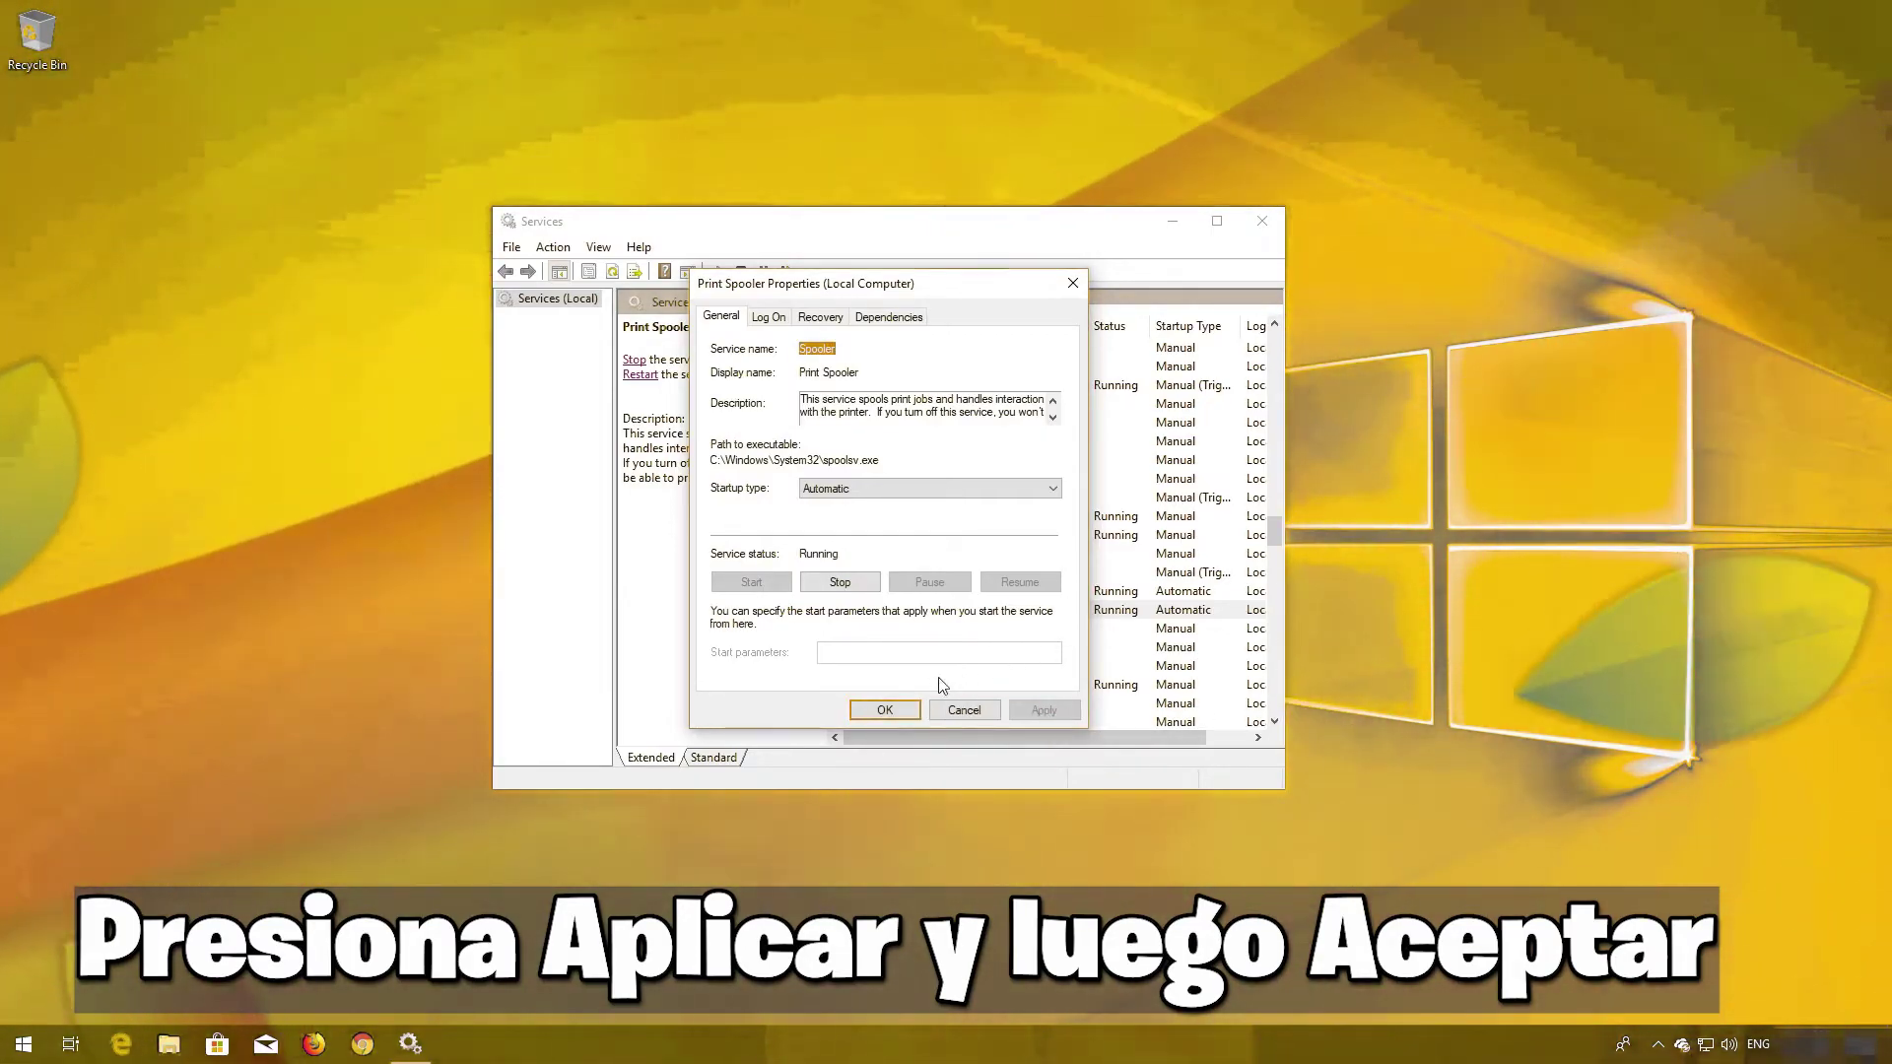
left_click(885, 710)
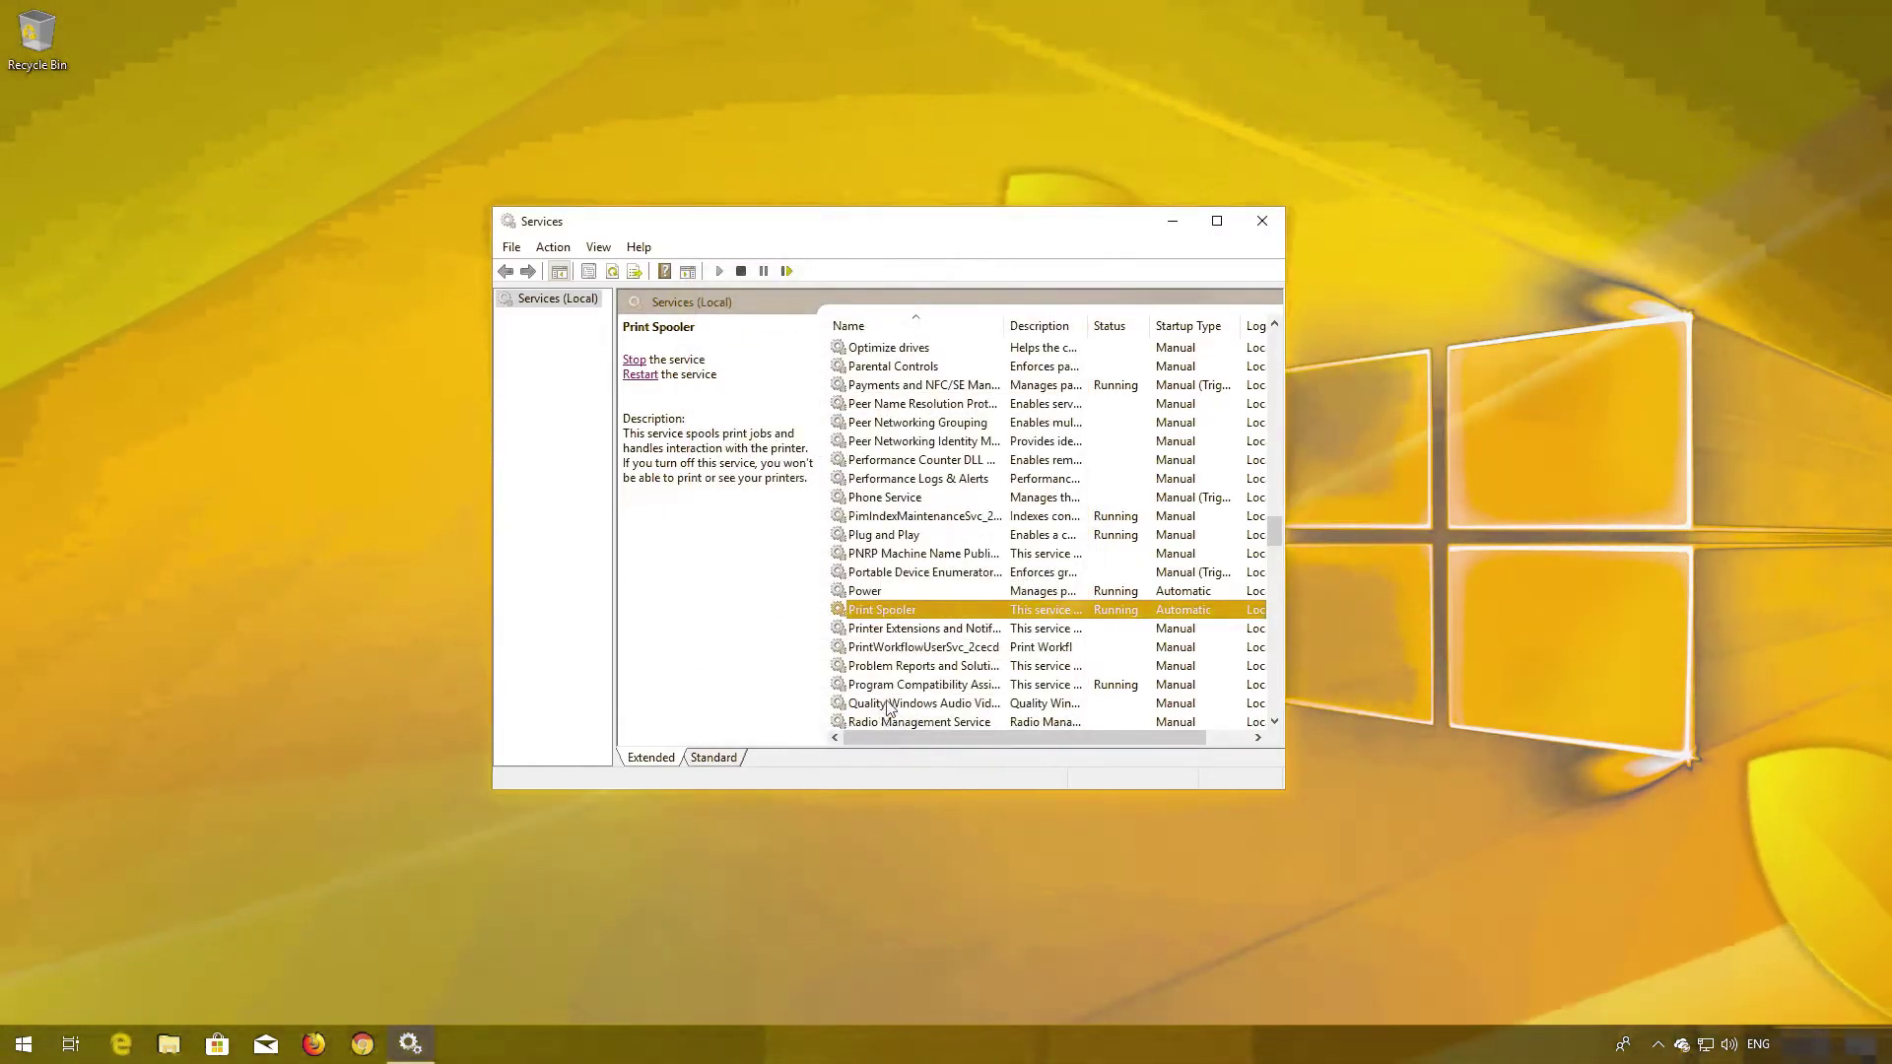
left_click(1262, 222)
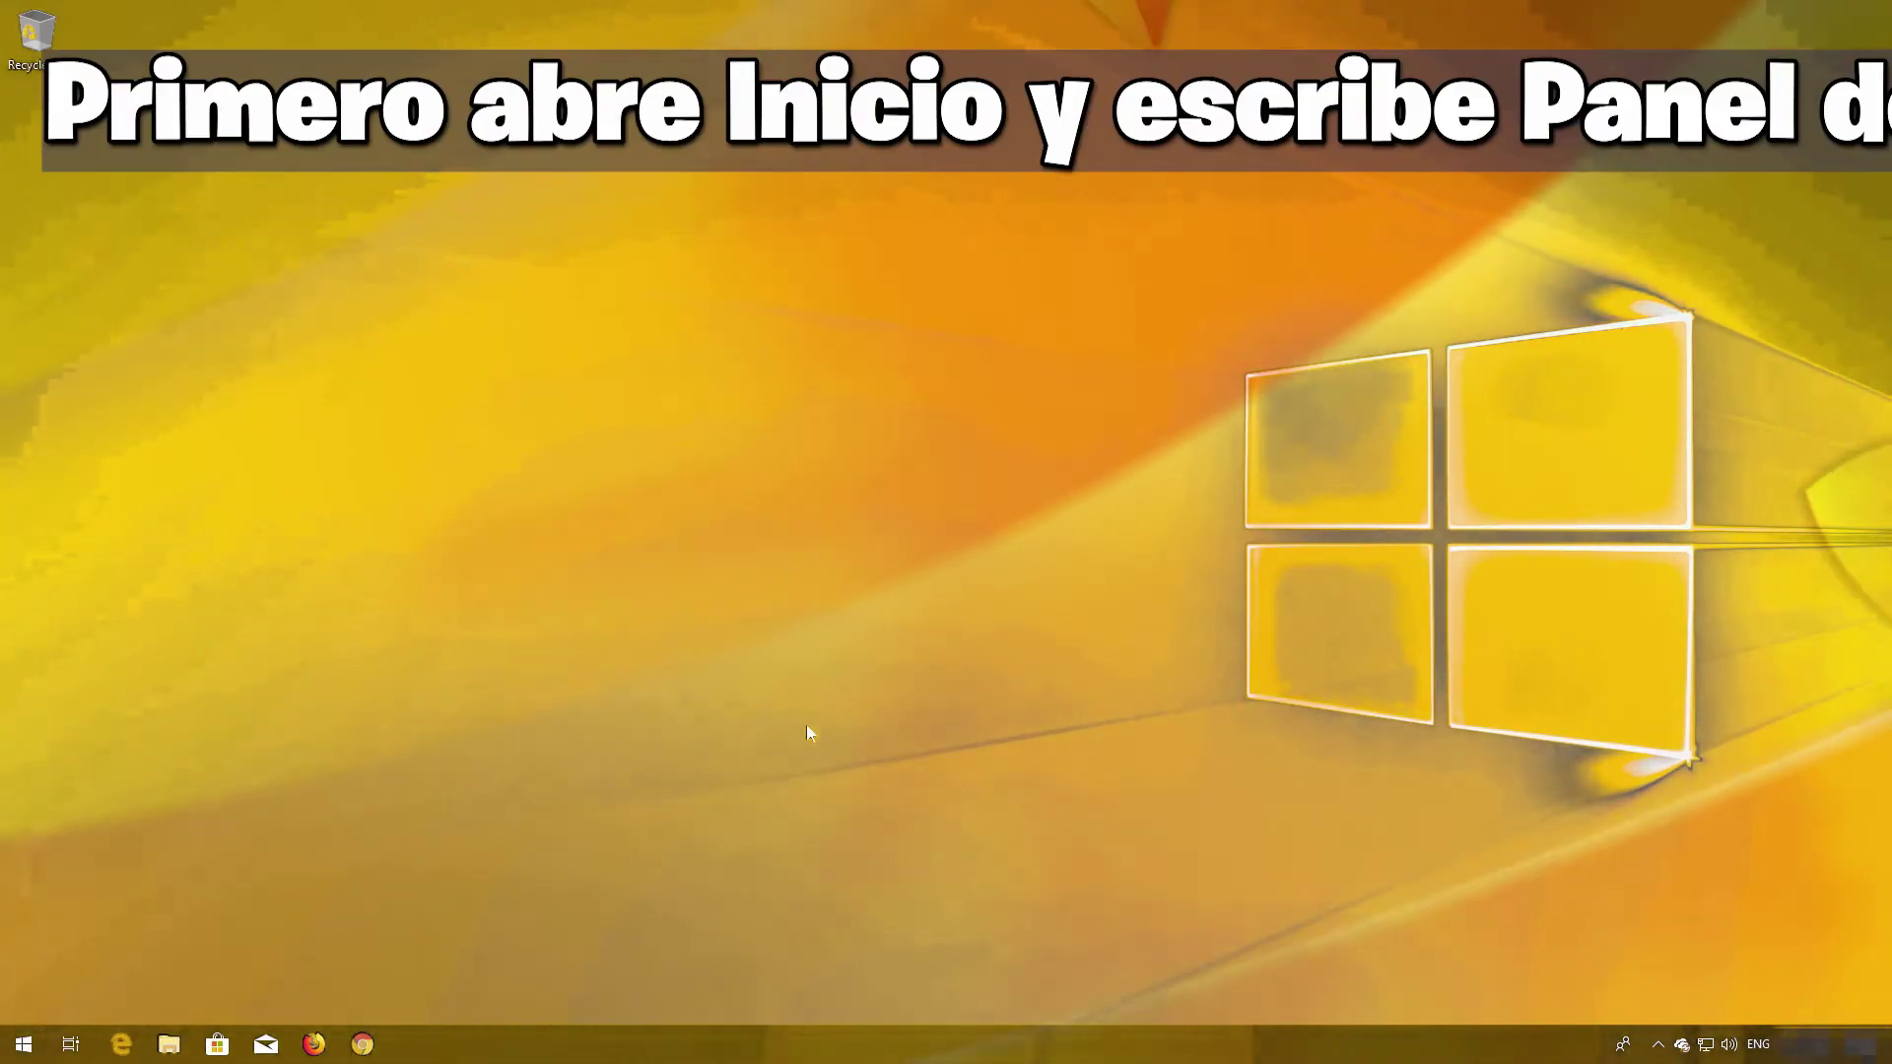
- Open Control Panel and show the printers in Devices and Printers
key("super")
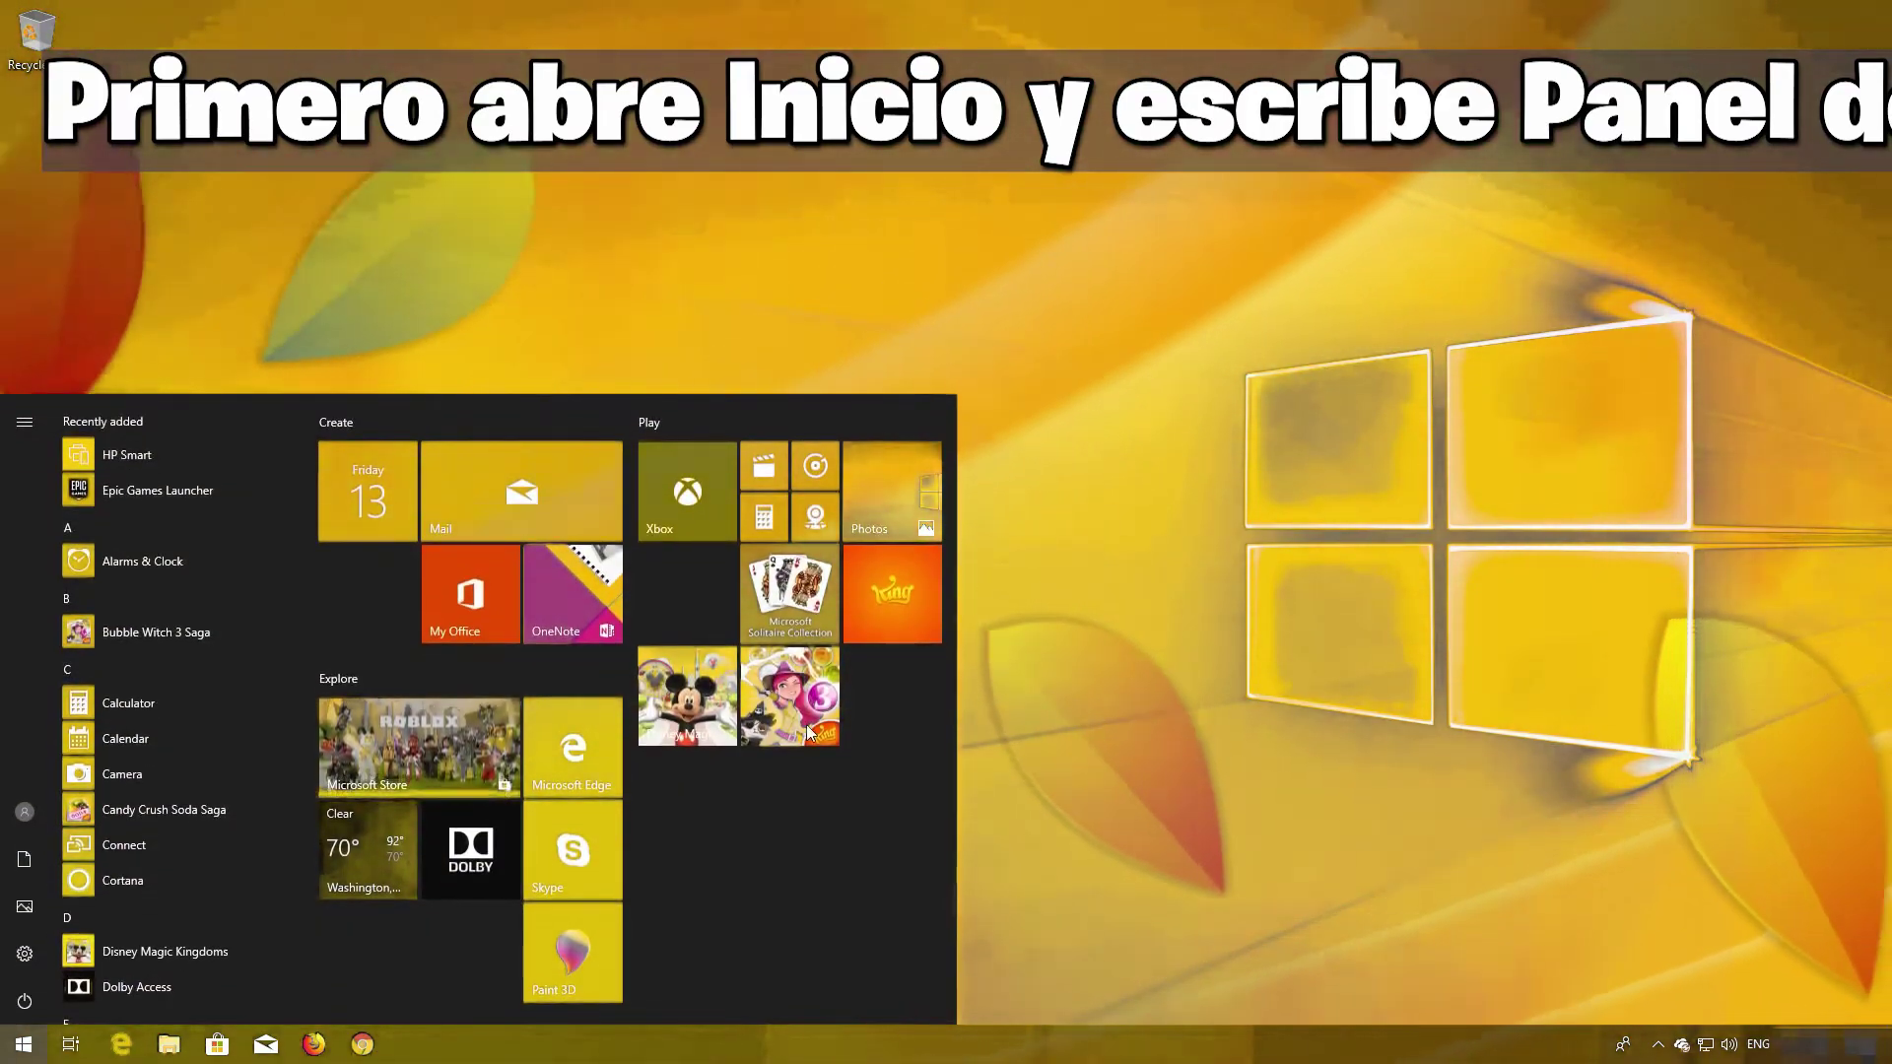
type("control panel")
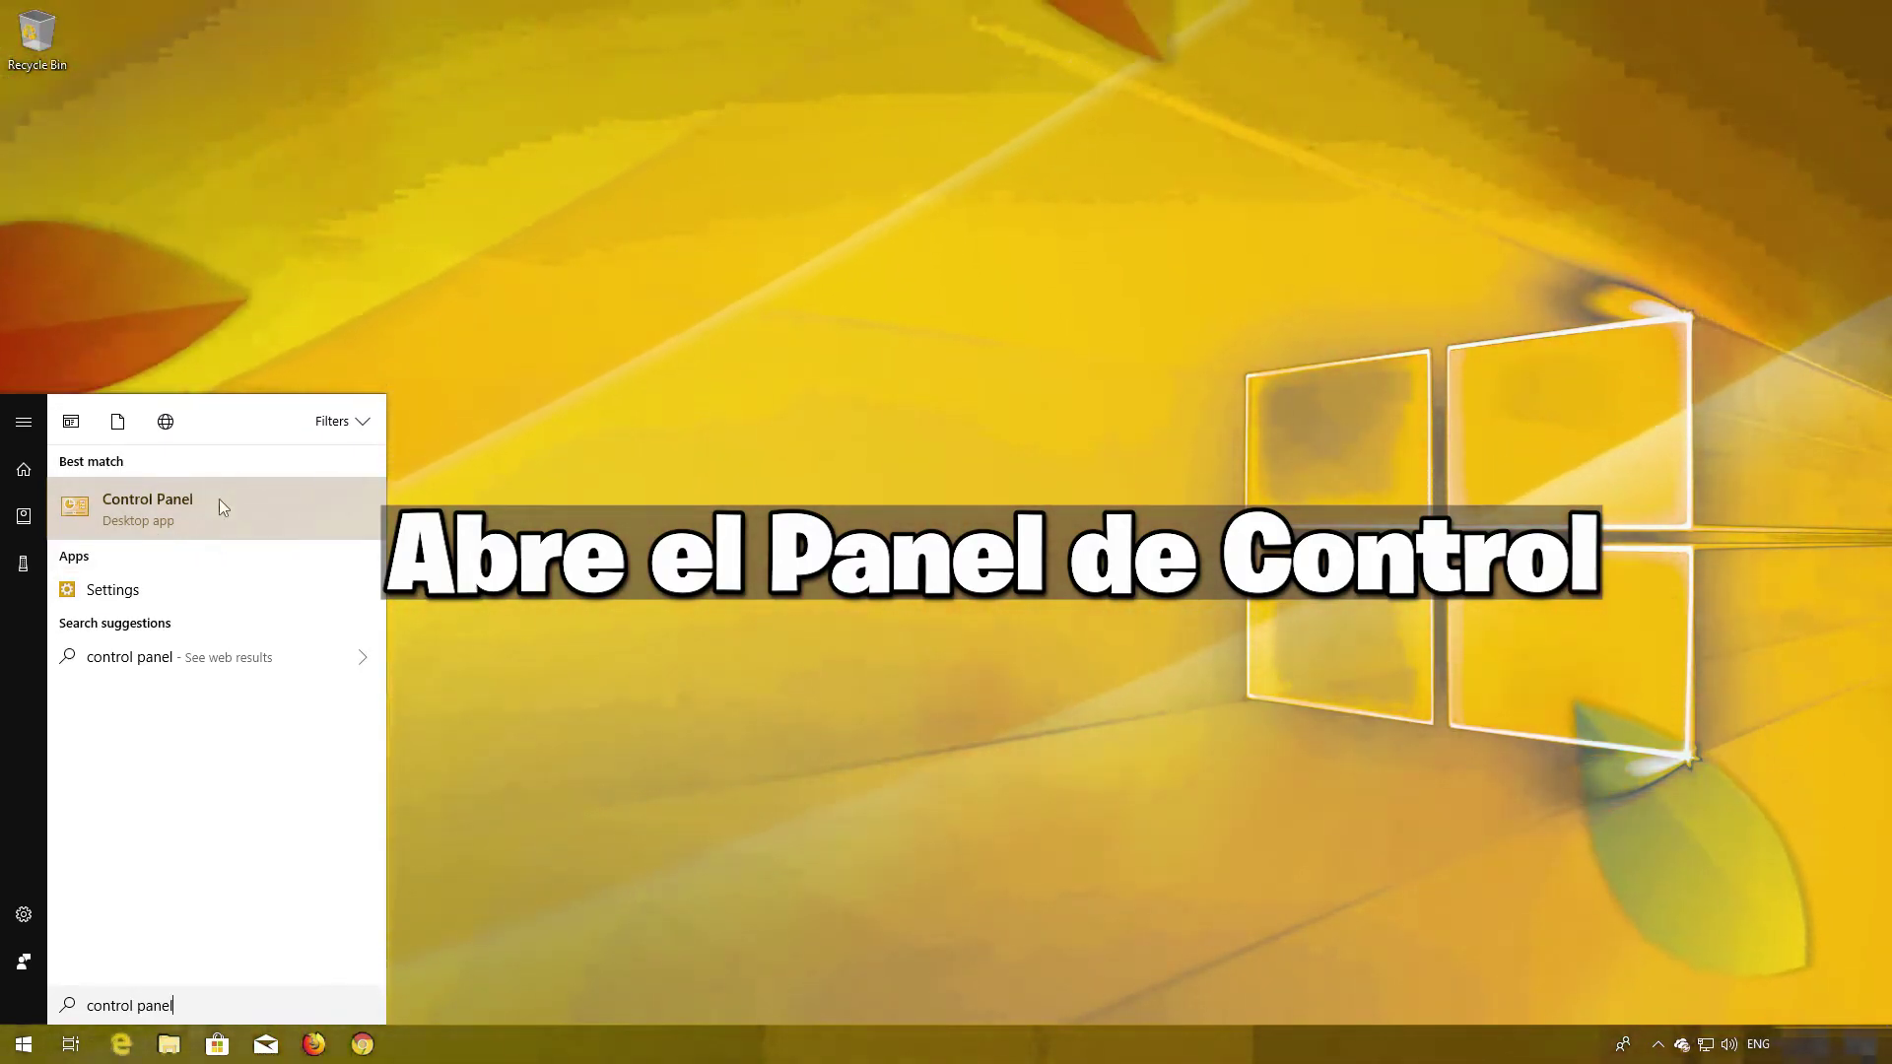
left_click(219, 501)
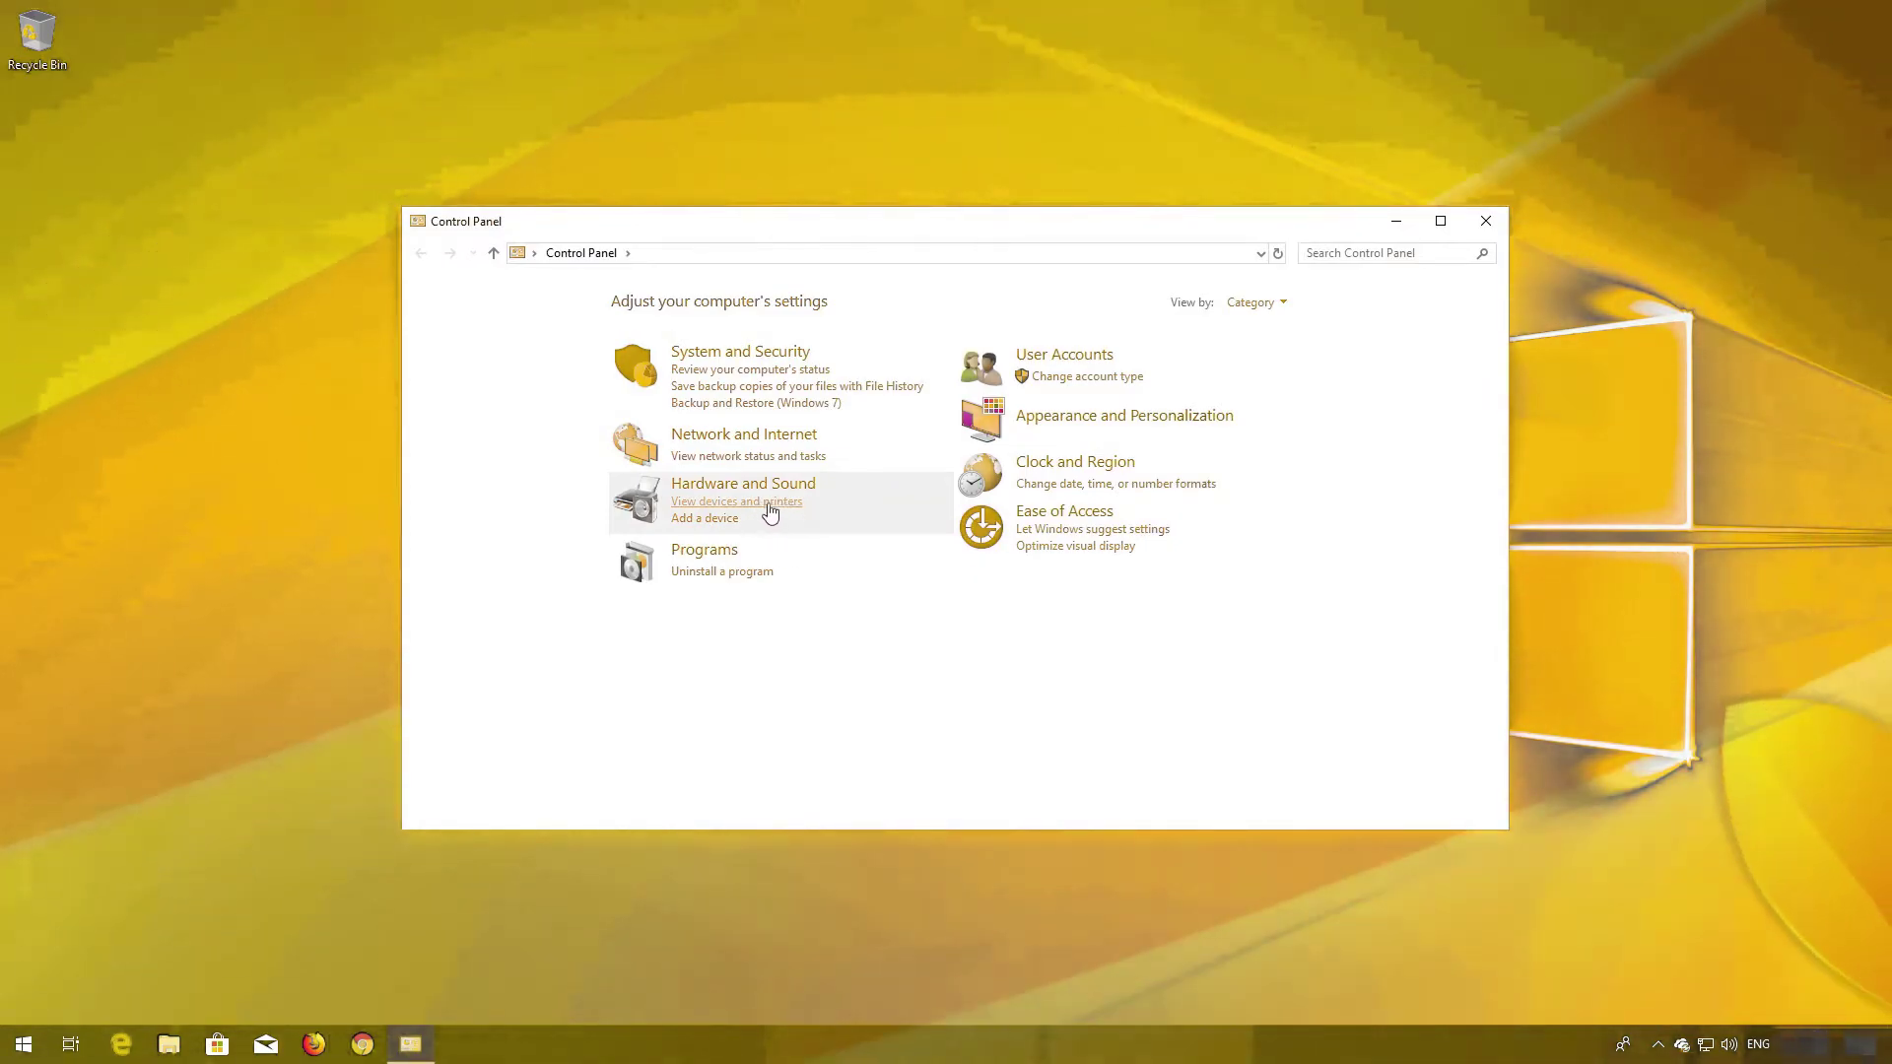
left_click(770, 502)
scroll(771, 510, "down", 1)
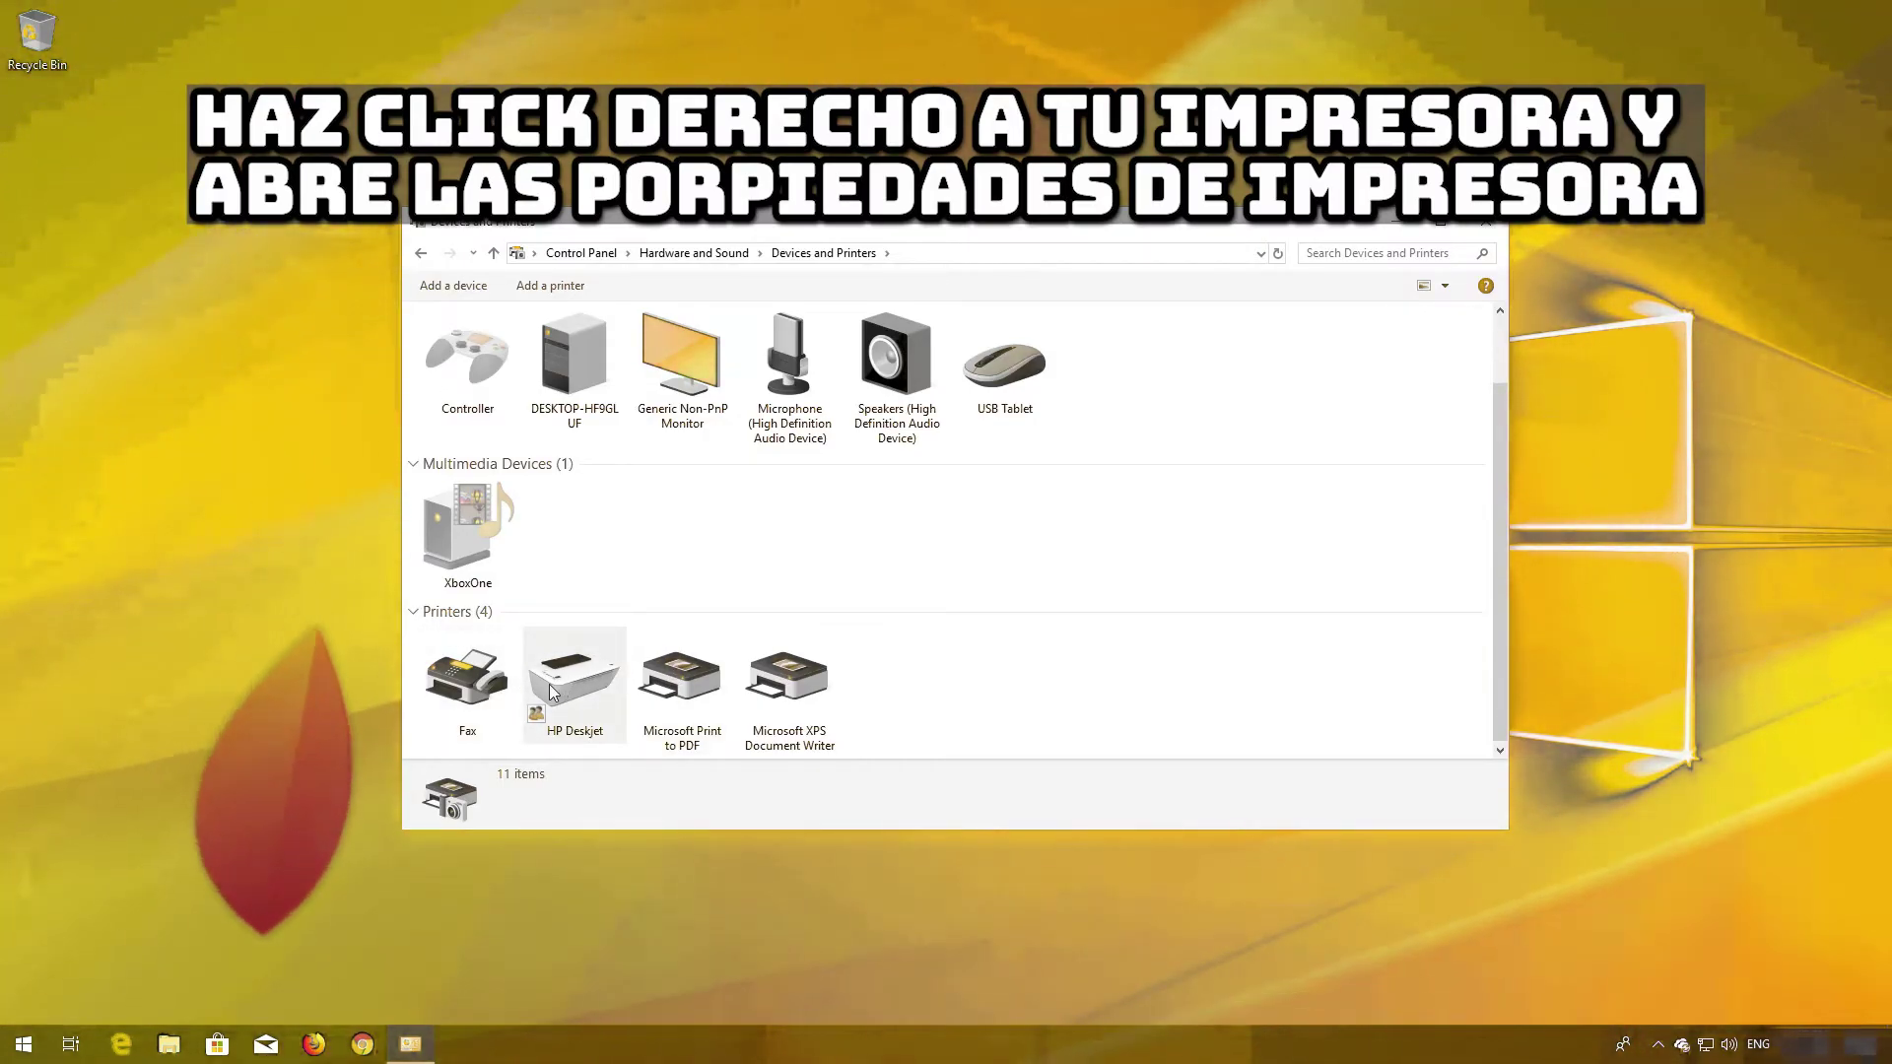
- Enable SNMP status for the HP Deskjet's standard TCP/IP port and close the printer's properties
right_click(551, 692)
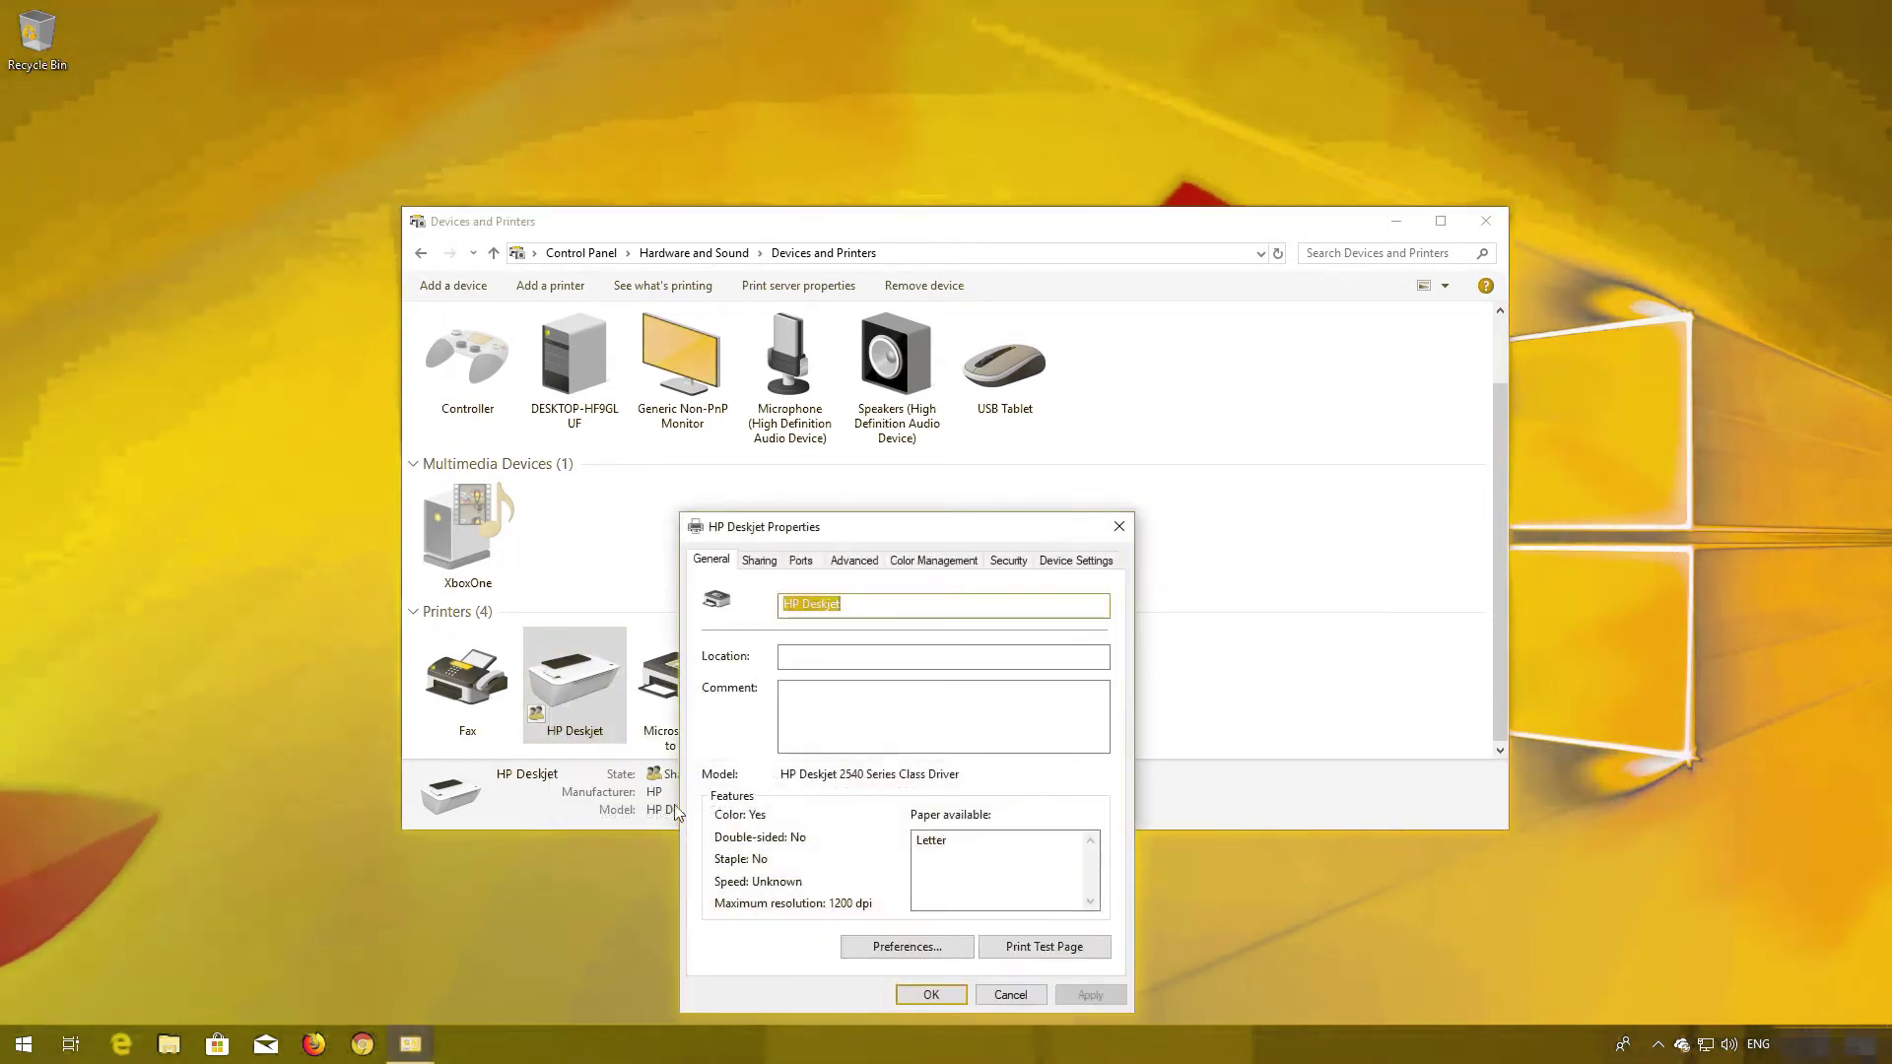
left_click_drag(835, 533, 833, 325)
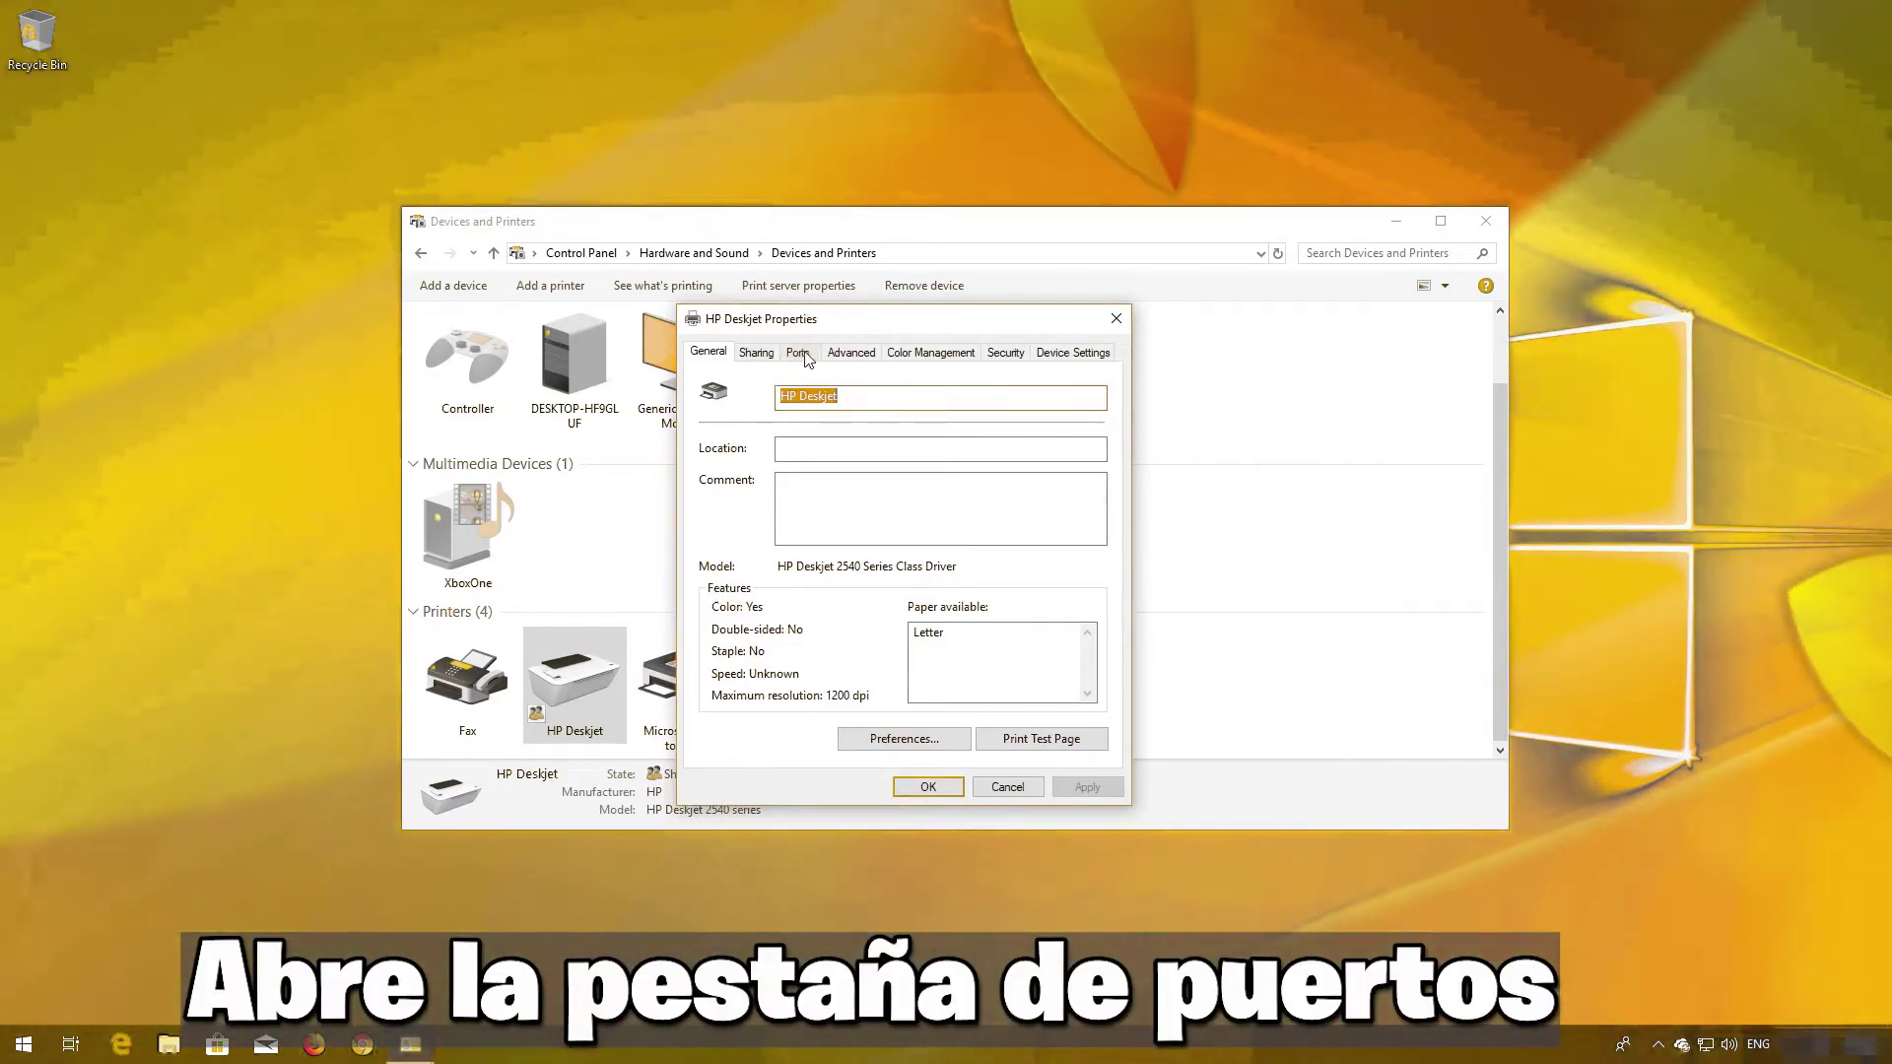
left_click(800, 353)
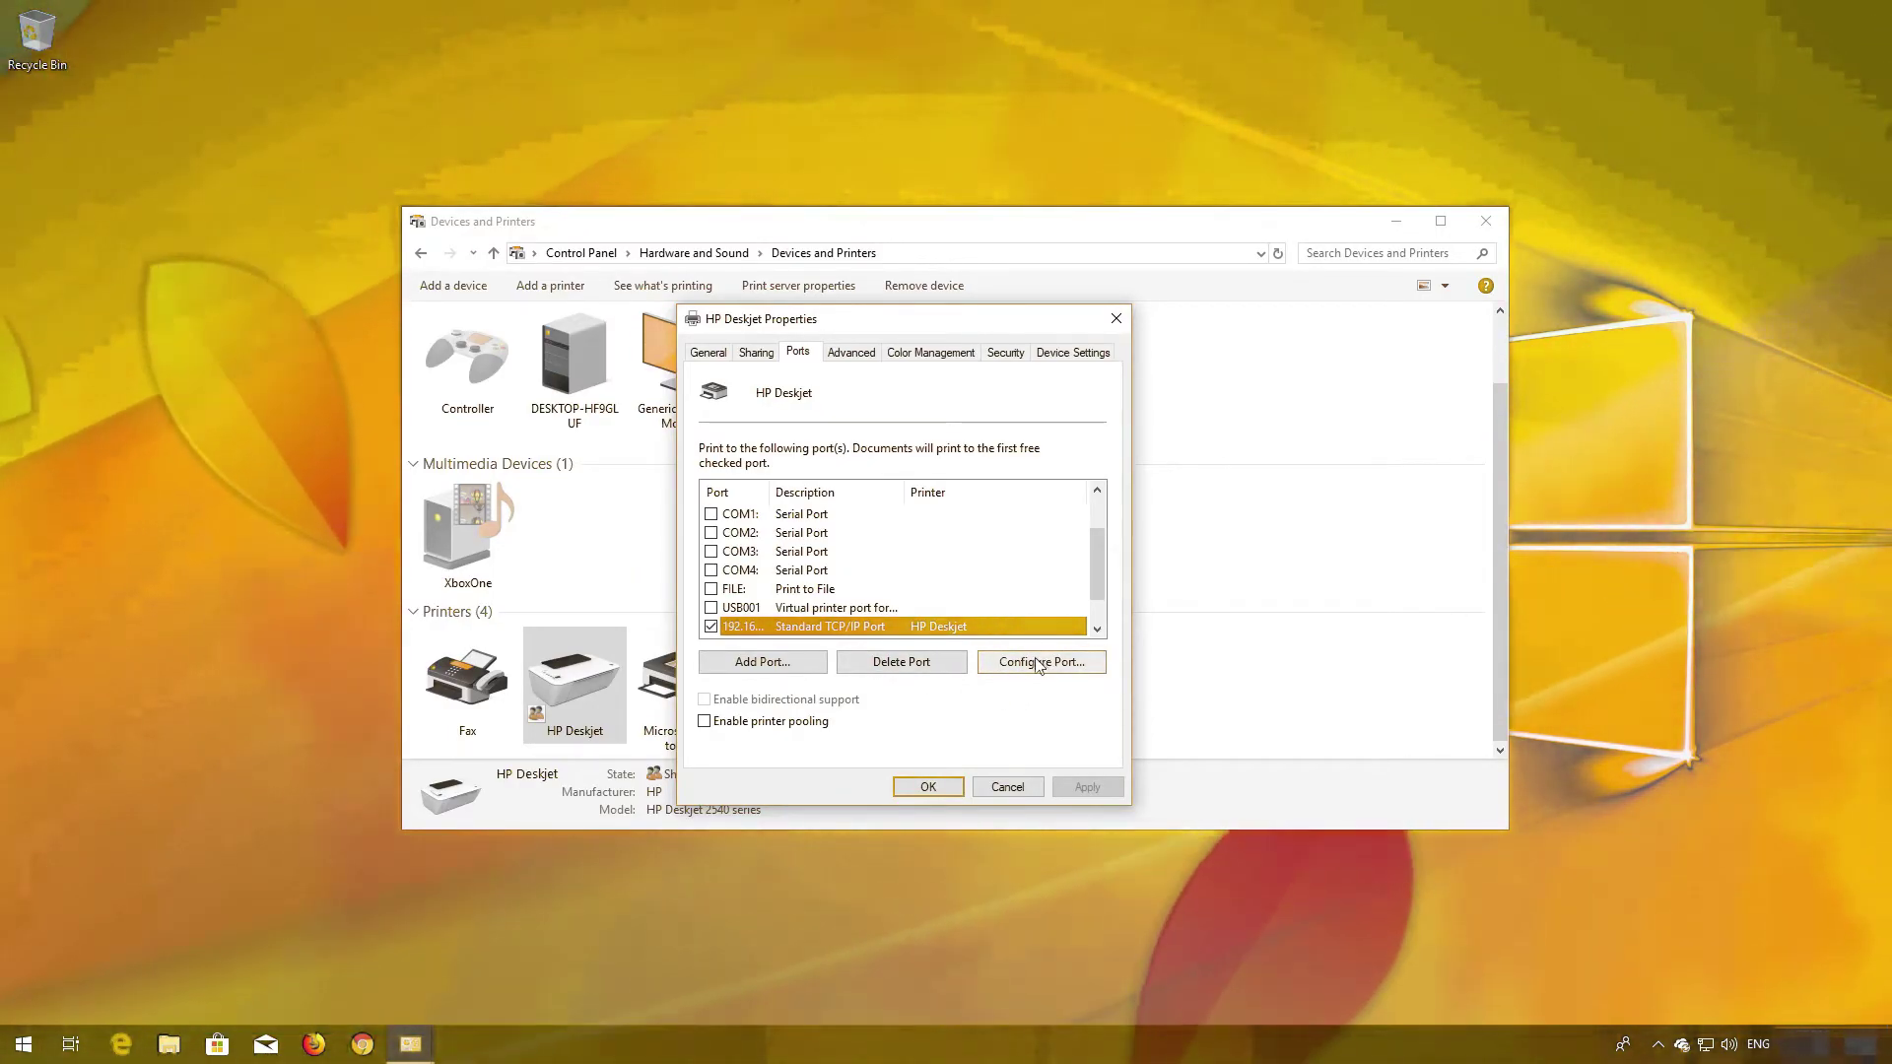
left_click(1042, 662)
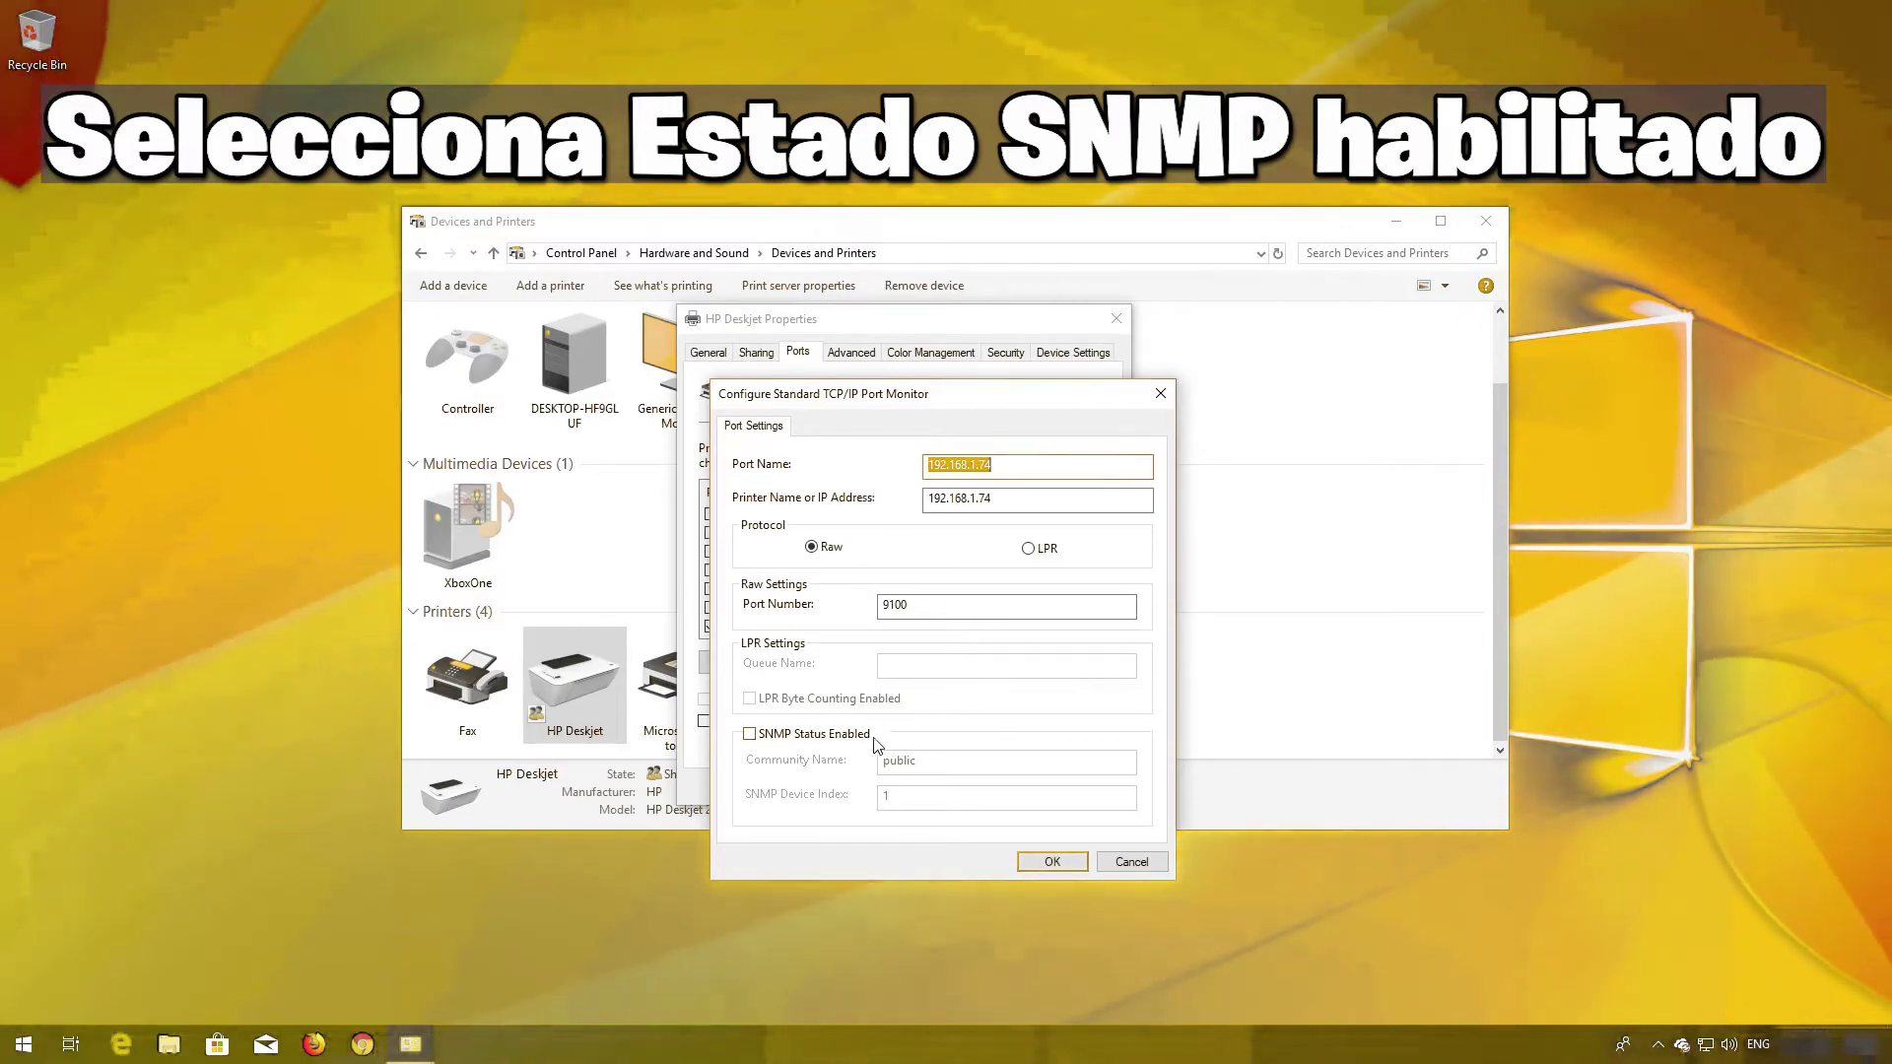
left_click(749, 734)
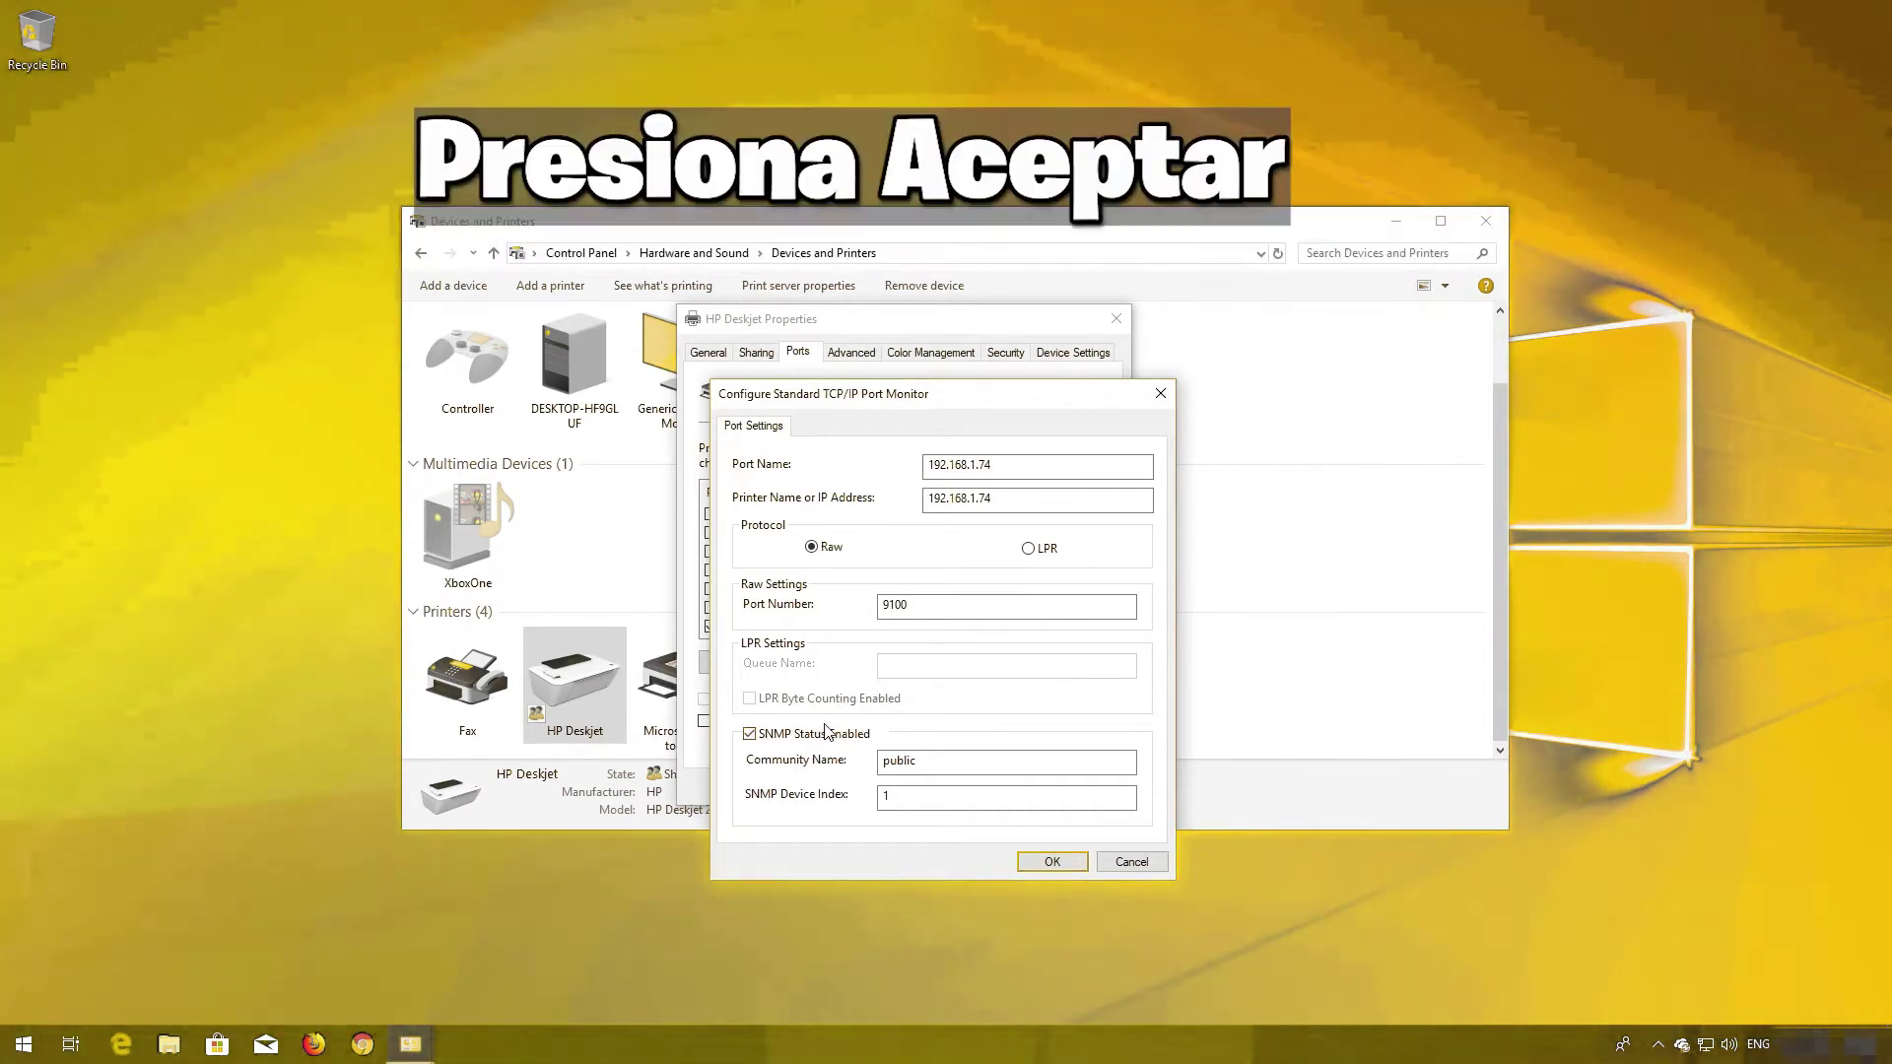
left_click(1054, 861)
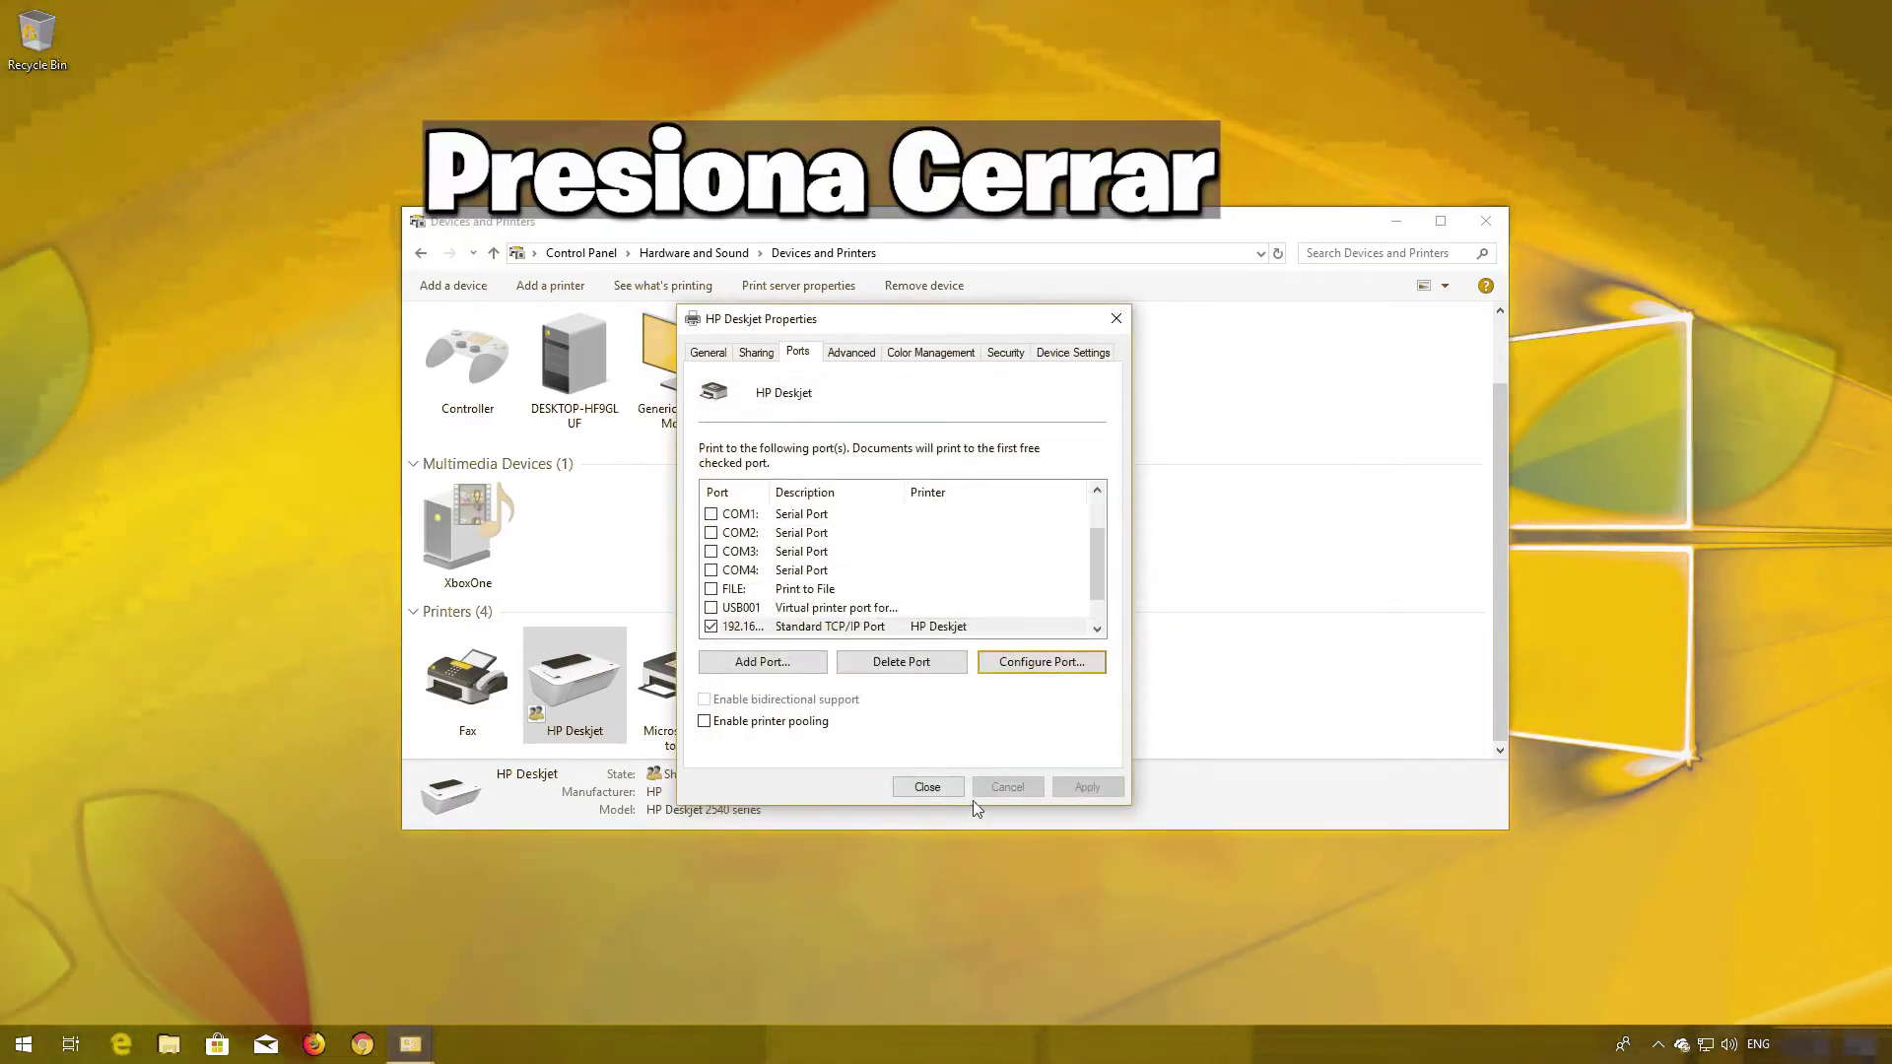
left_click(927, 786)
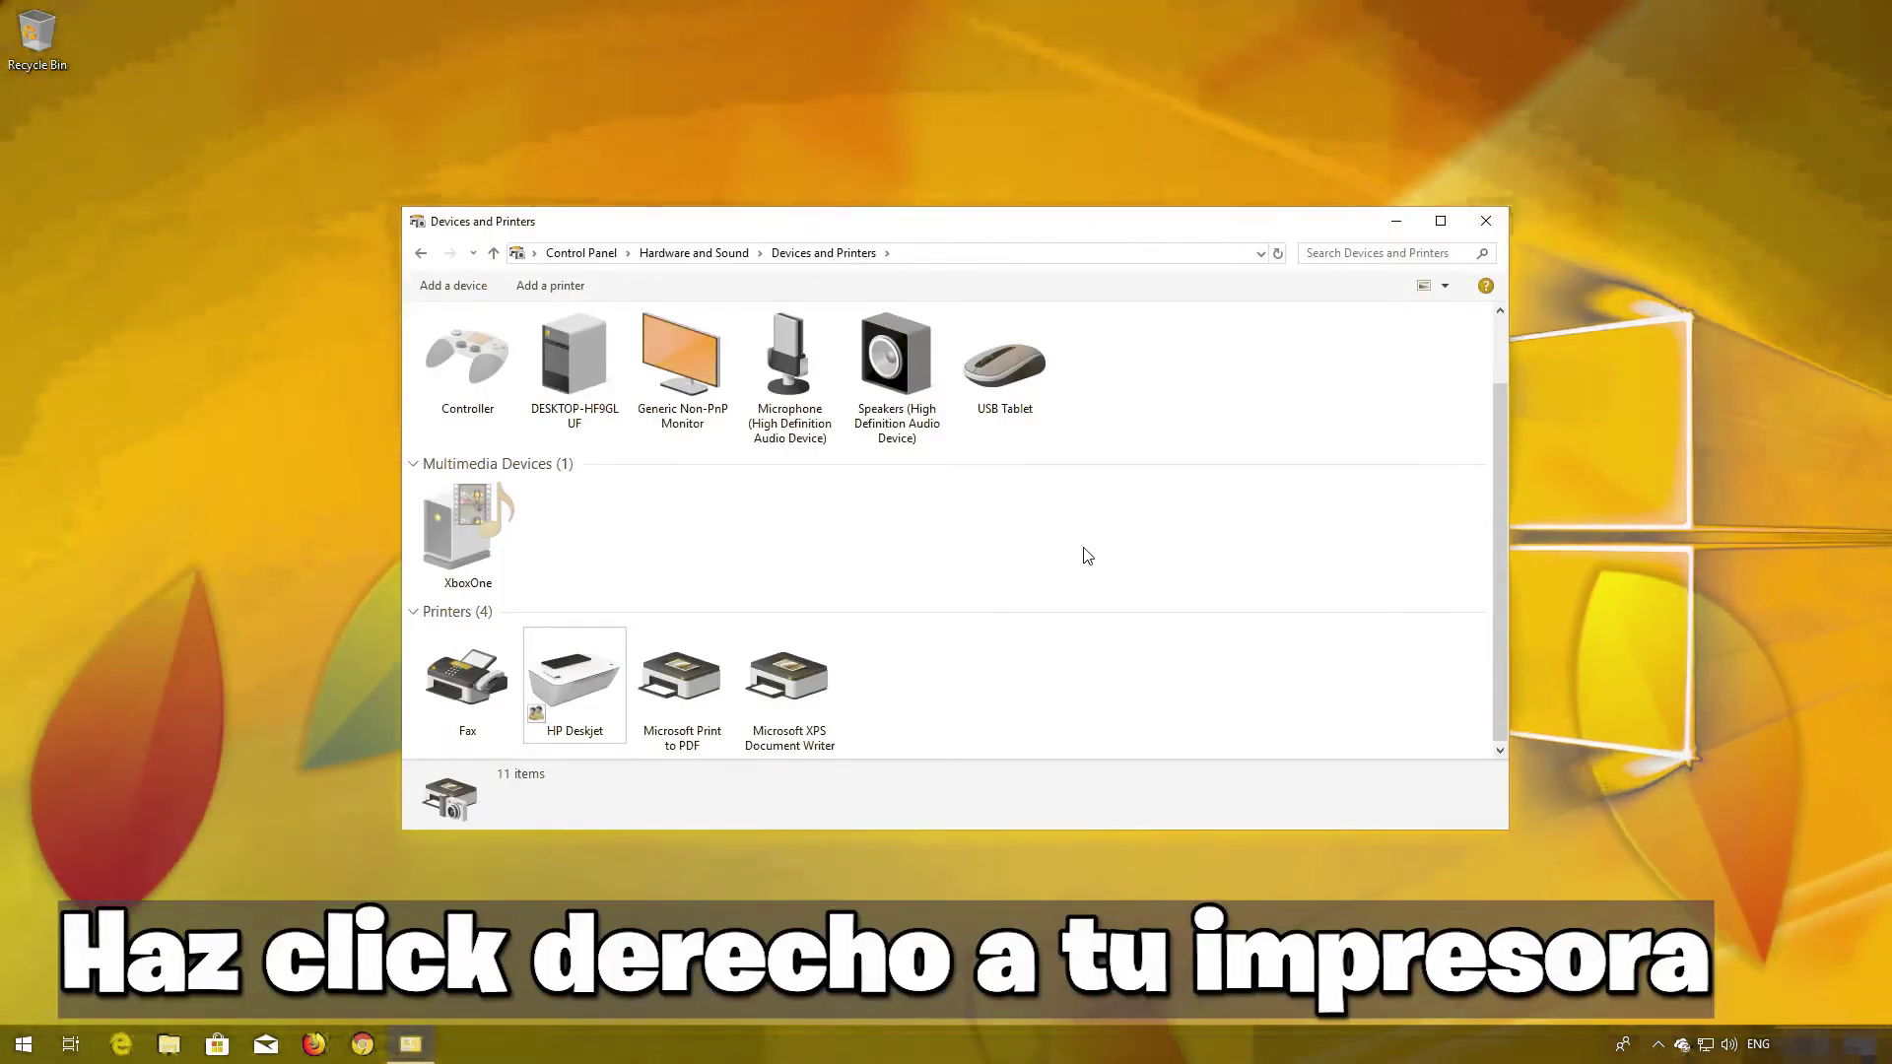
- Set the HP Deskjet as the default printer and accept that Windows stops managing the default
right_click(585, 687)
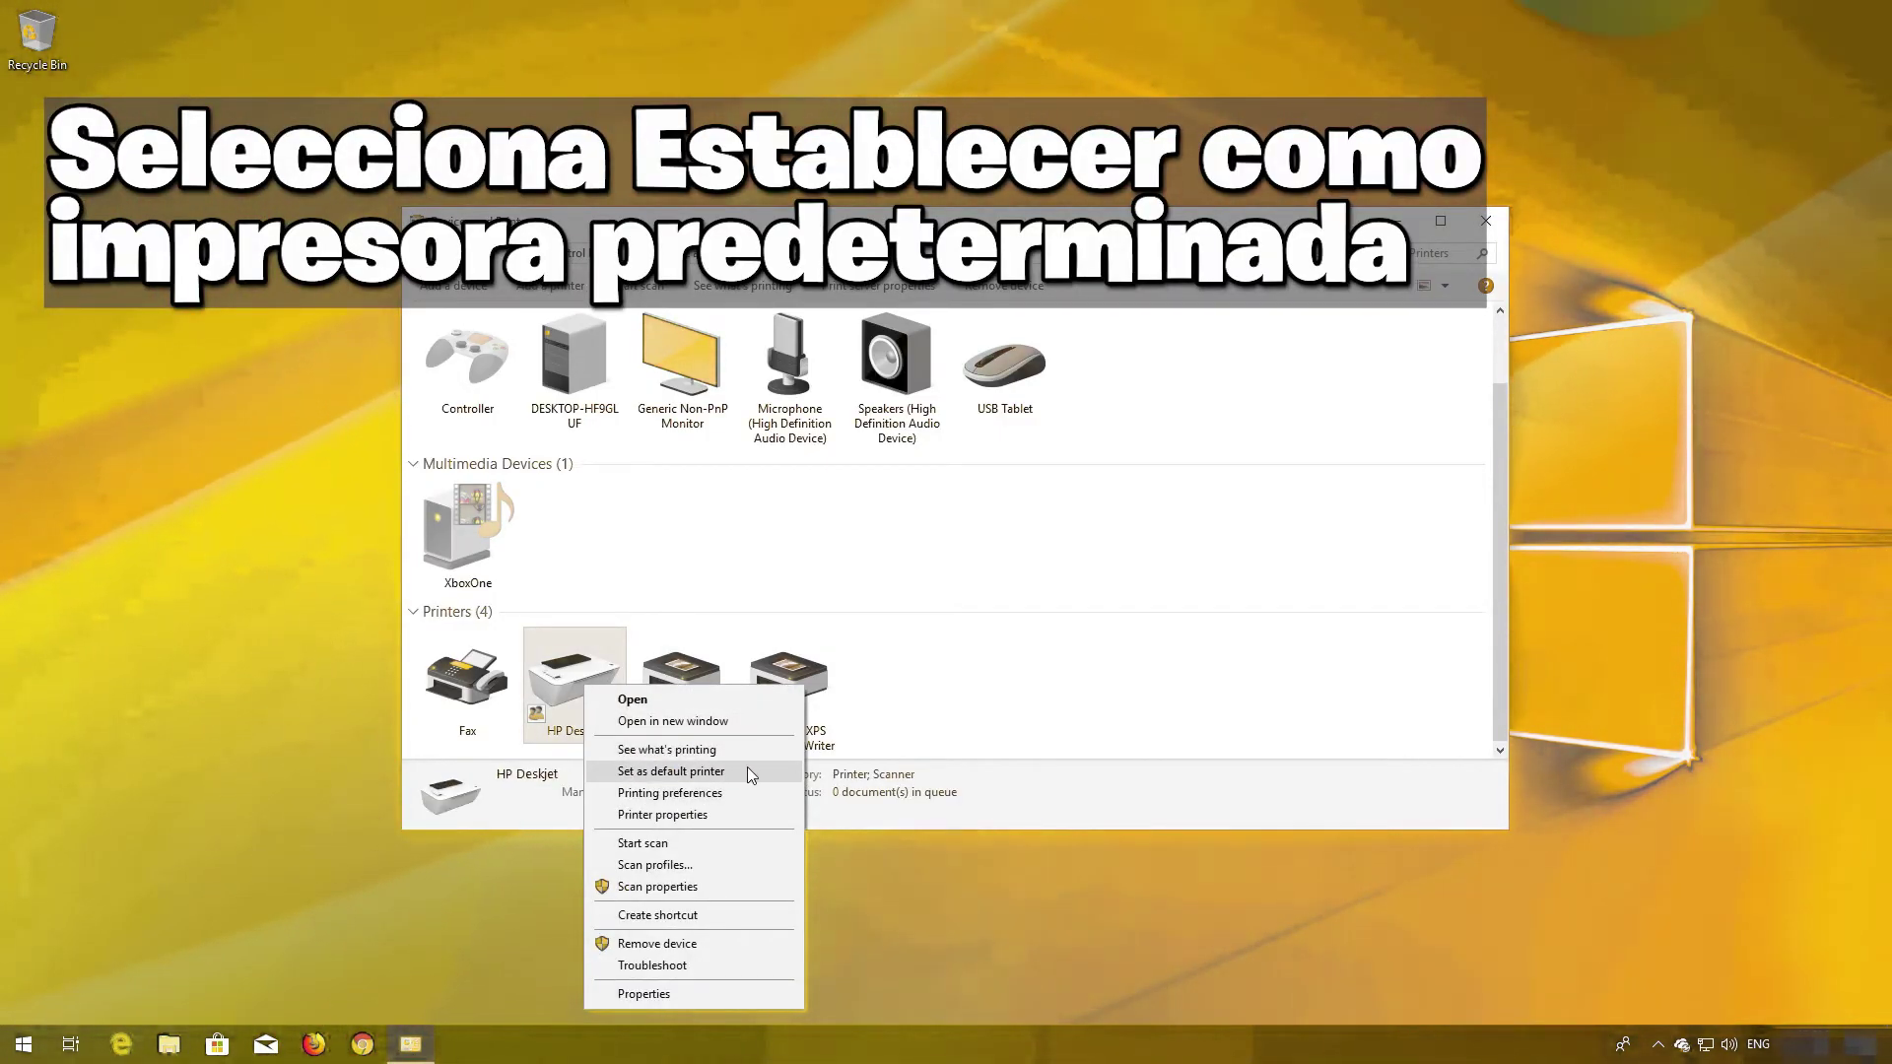
left_click(748, 772)
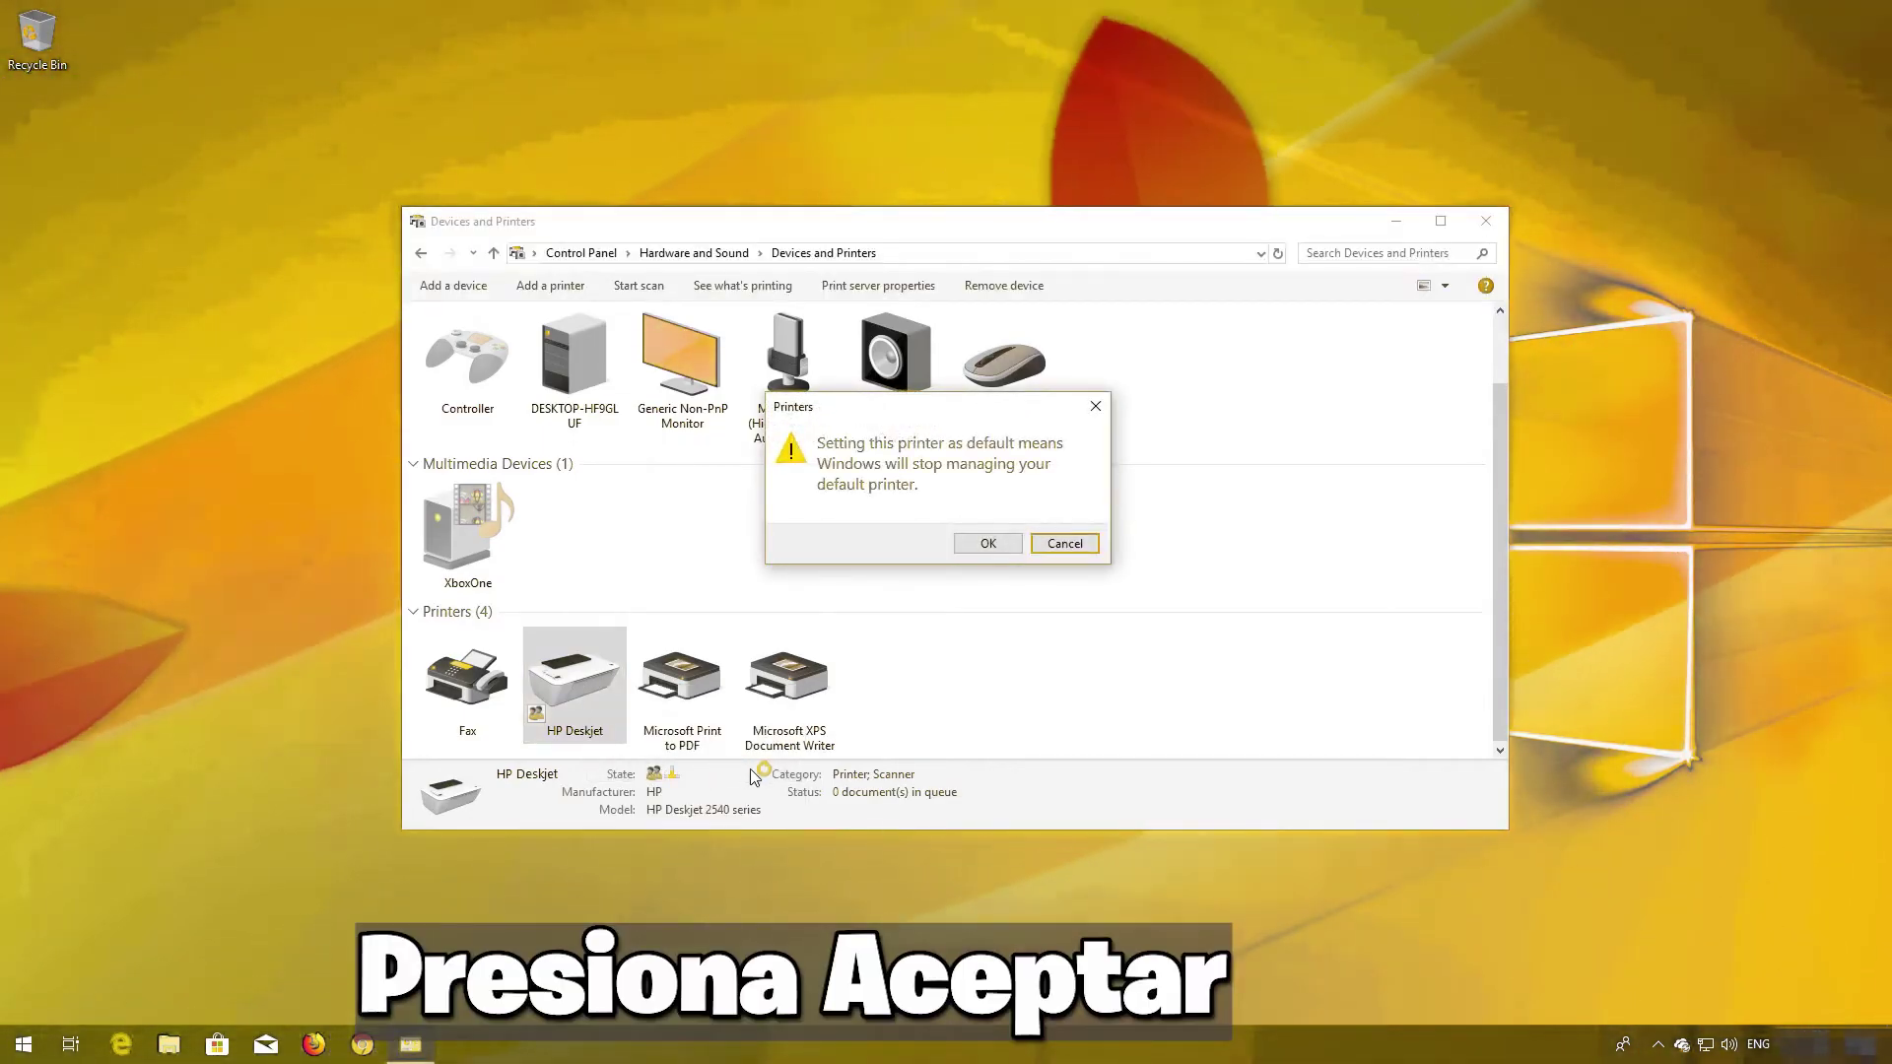
left_click(985, 543)
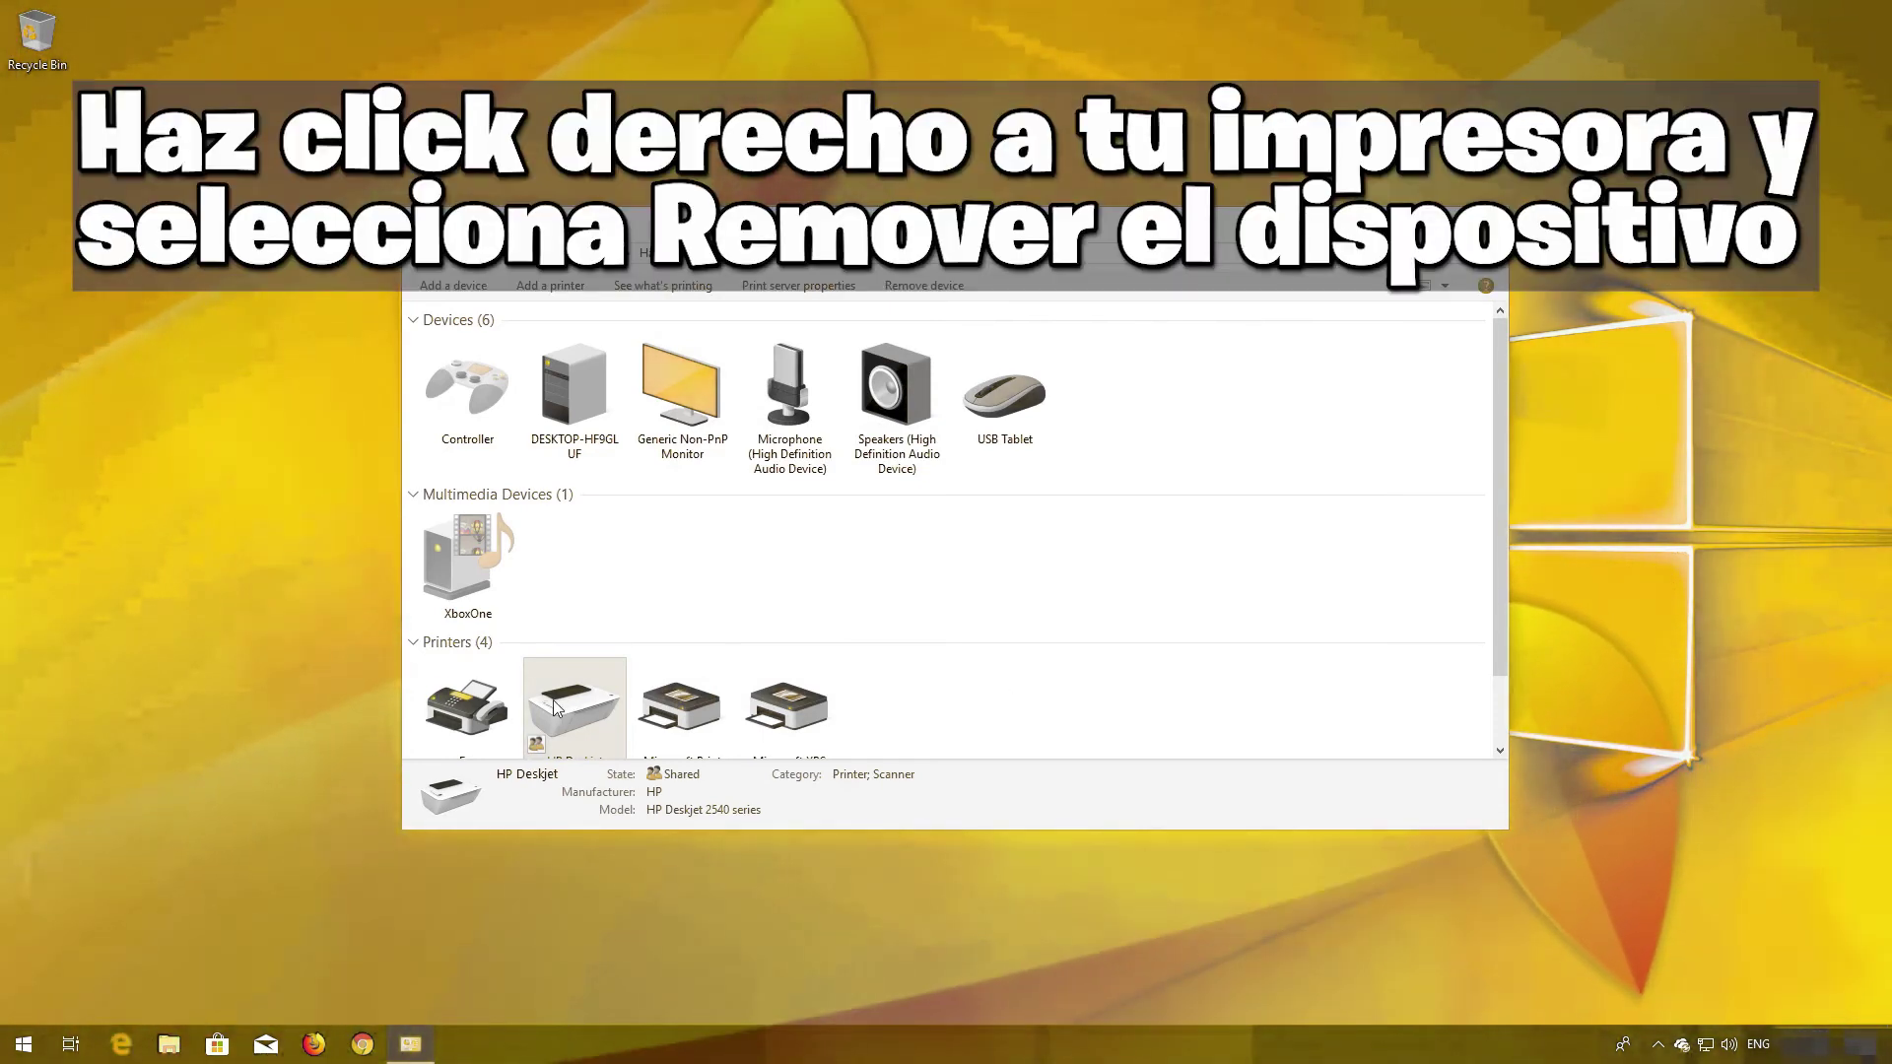
- Remove the HP Deskjet from Devices and Printers
right_click(555, 706)
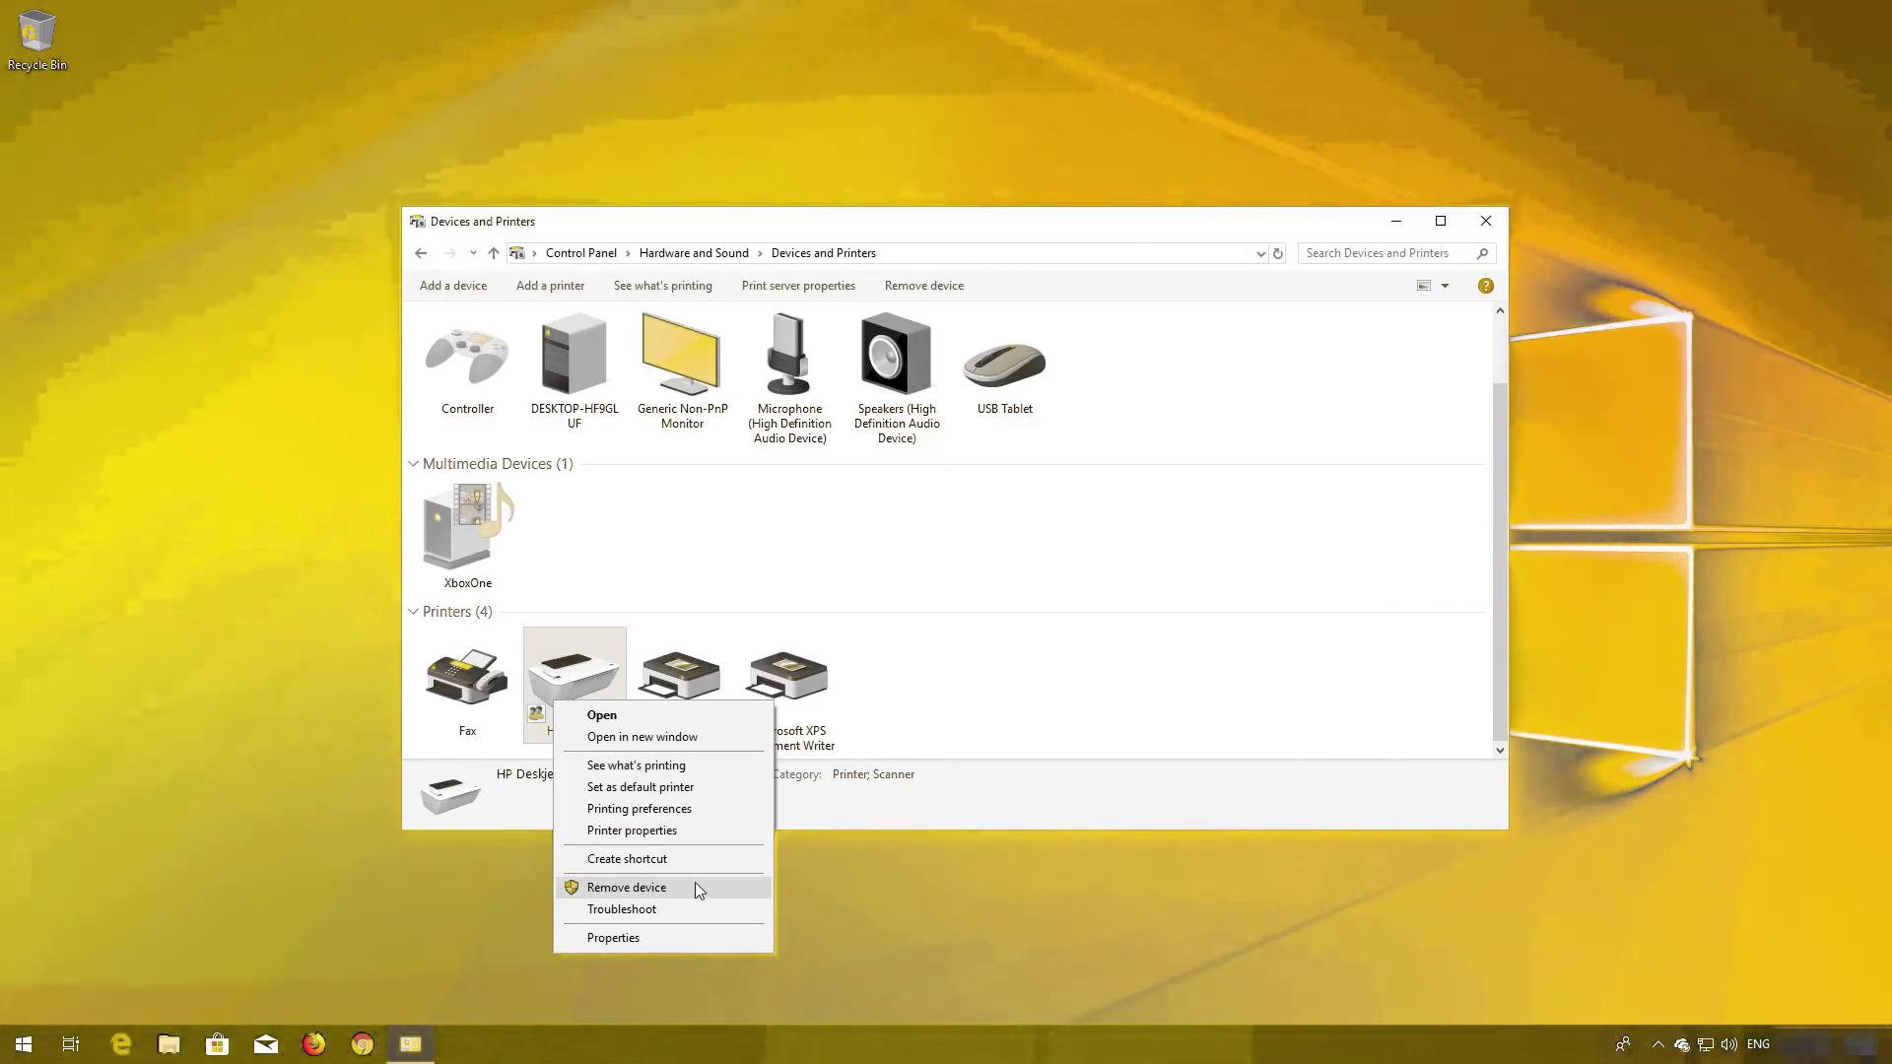
left_click(695, 884)
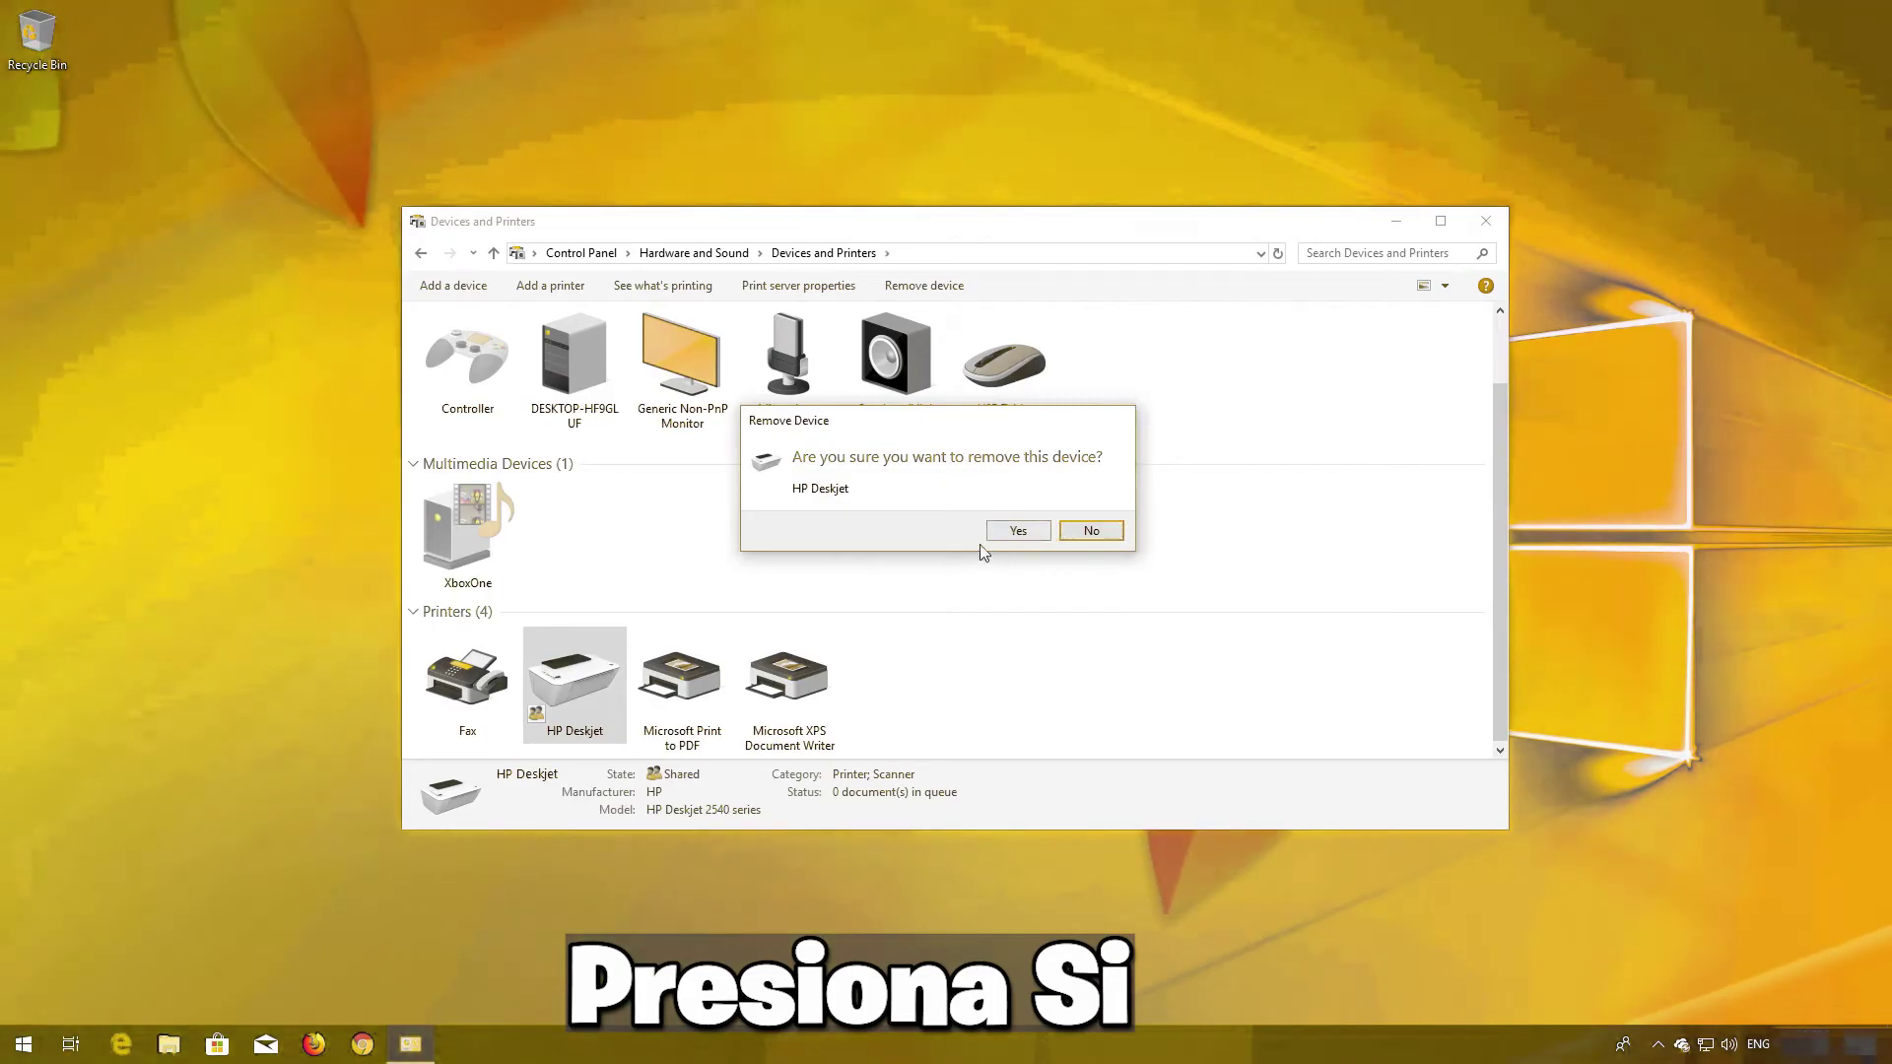
left_click(1043, 535)
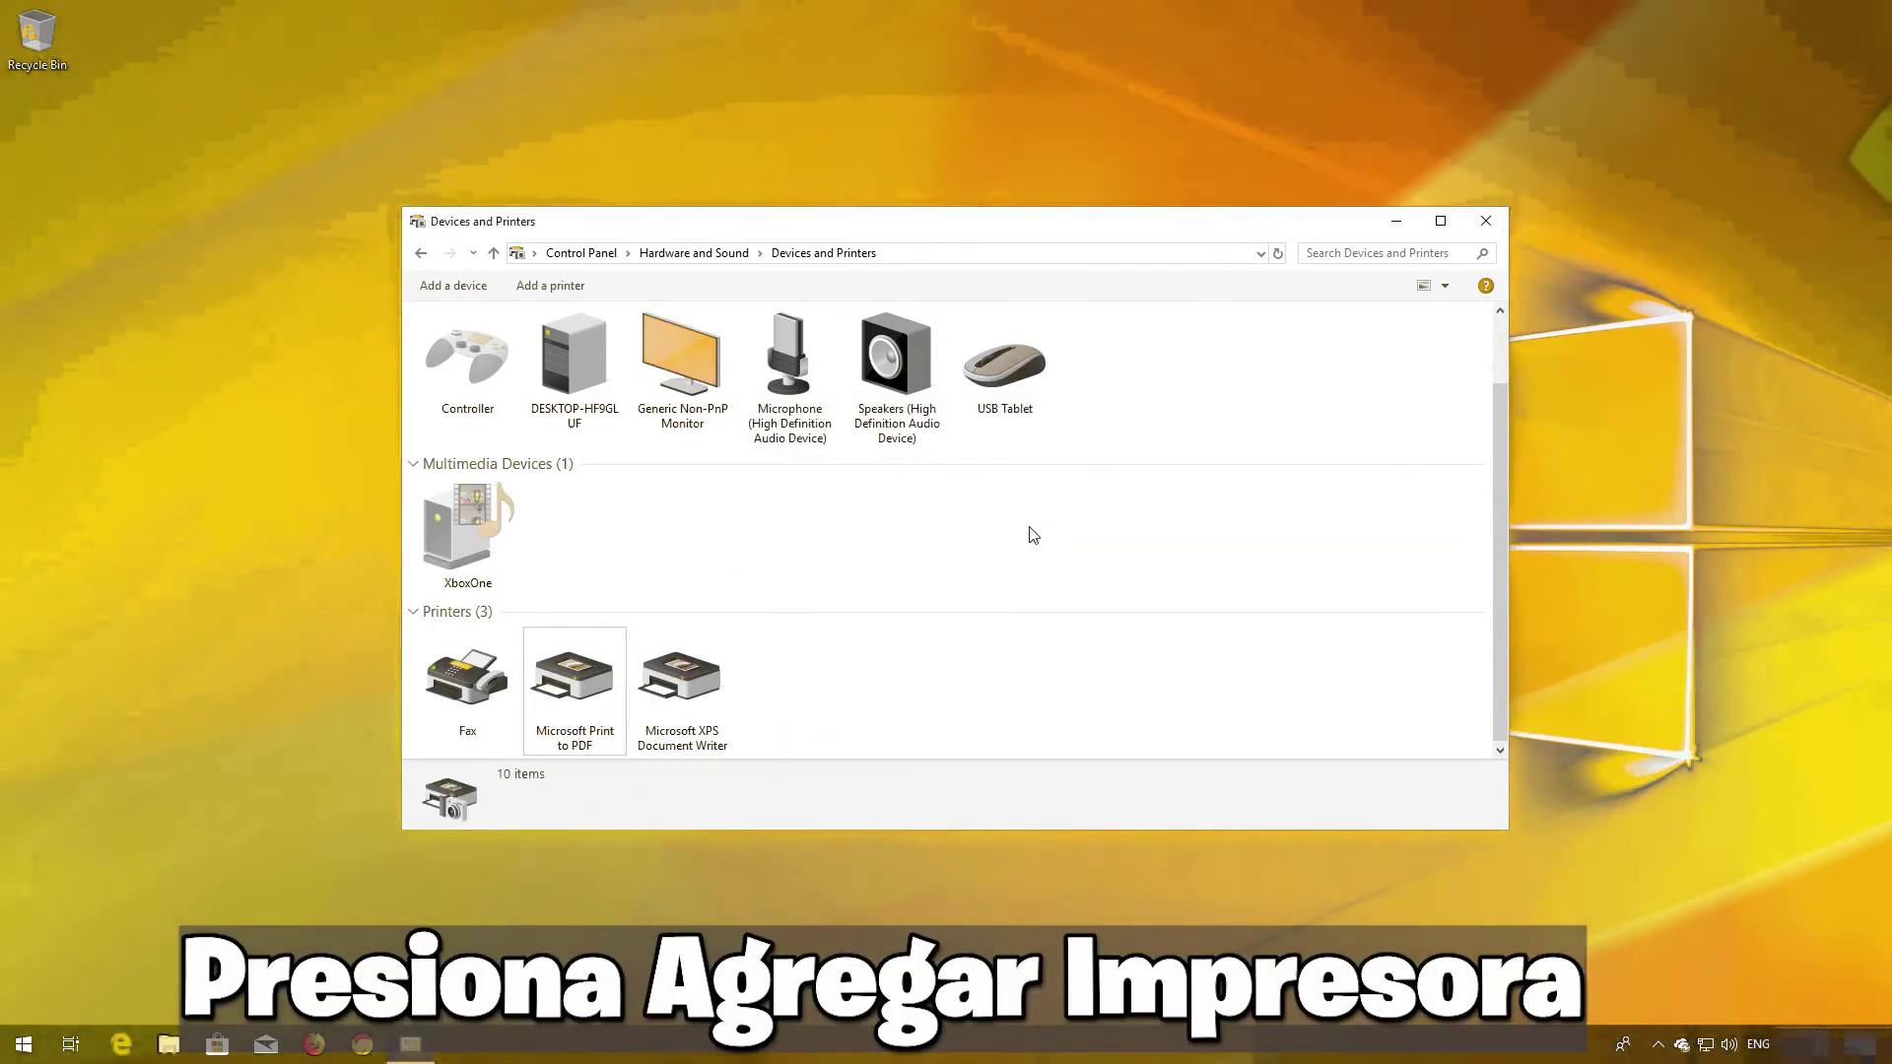
- Start adding an unlisted printer, using the option for a TCP/IP address or hostname
left_click(565, 286)
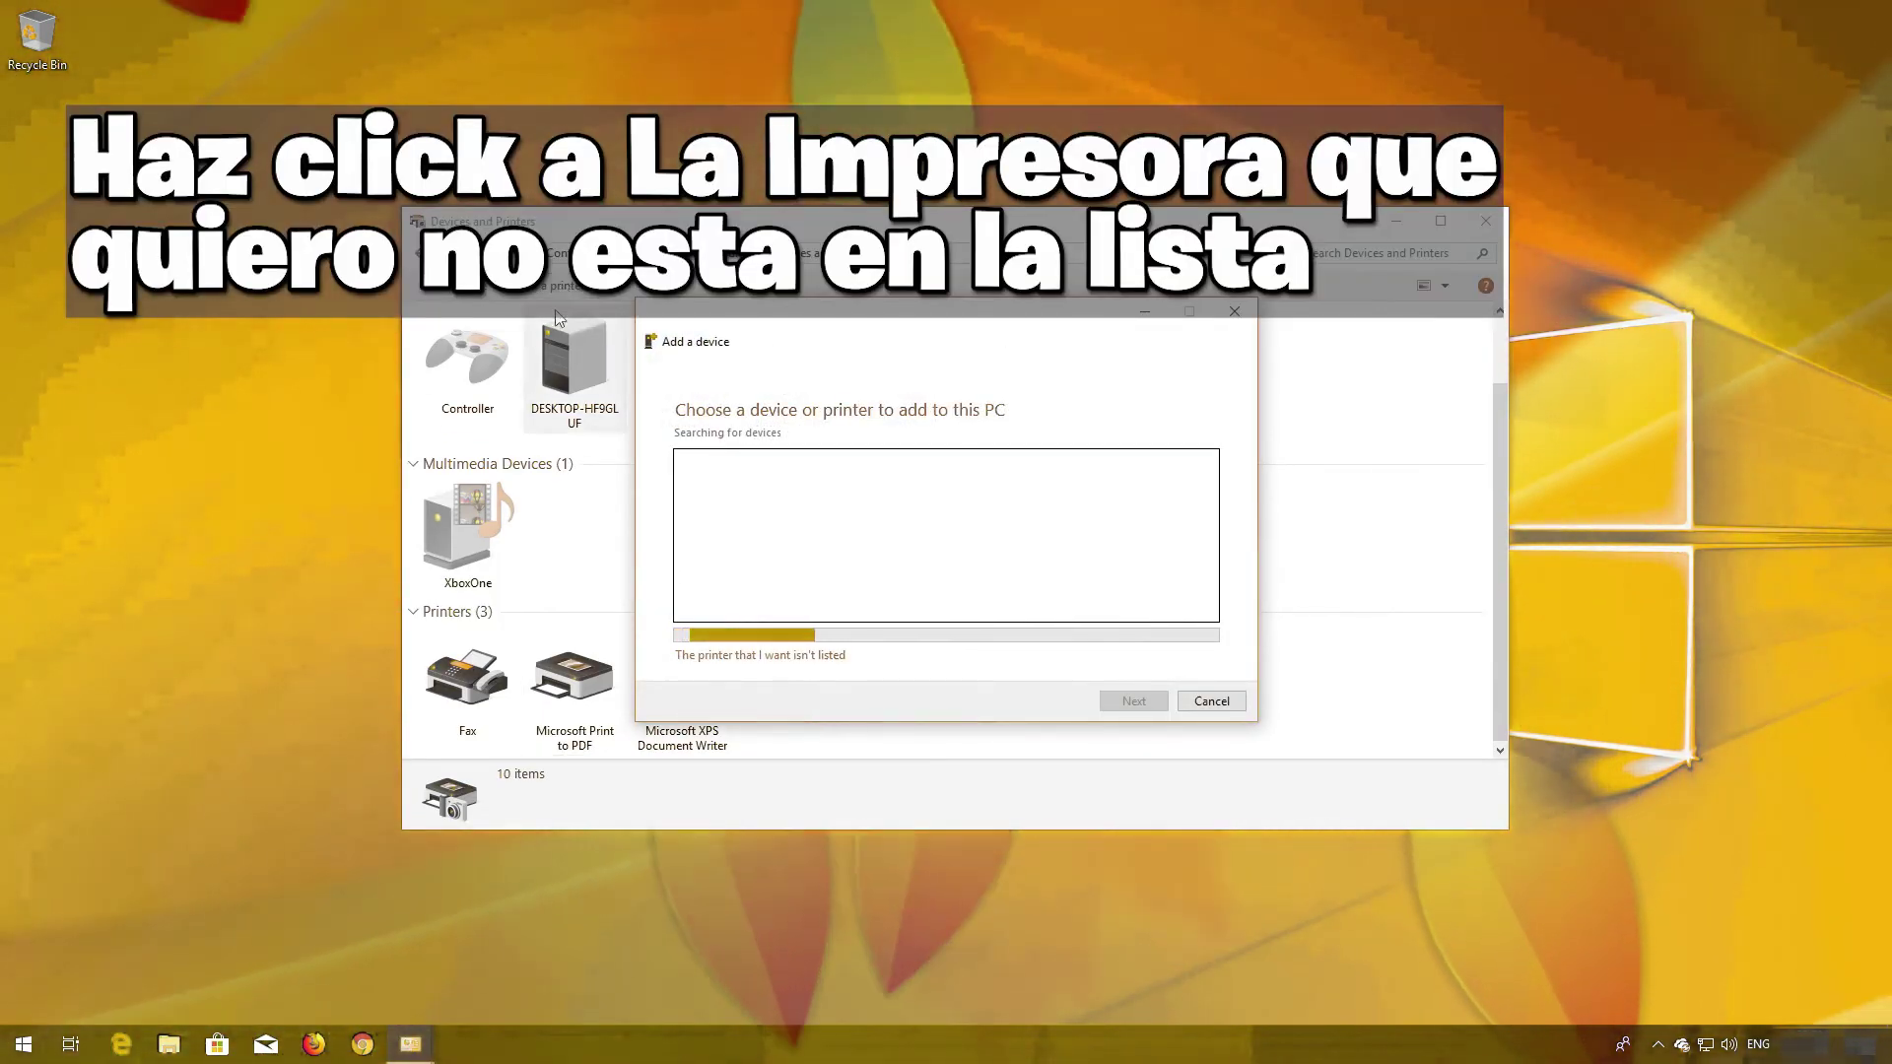
left_click(767, 661)
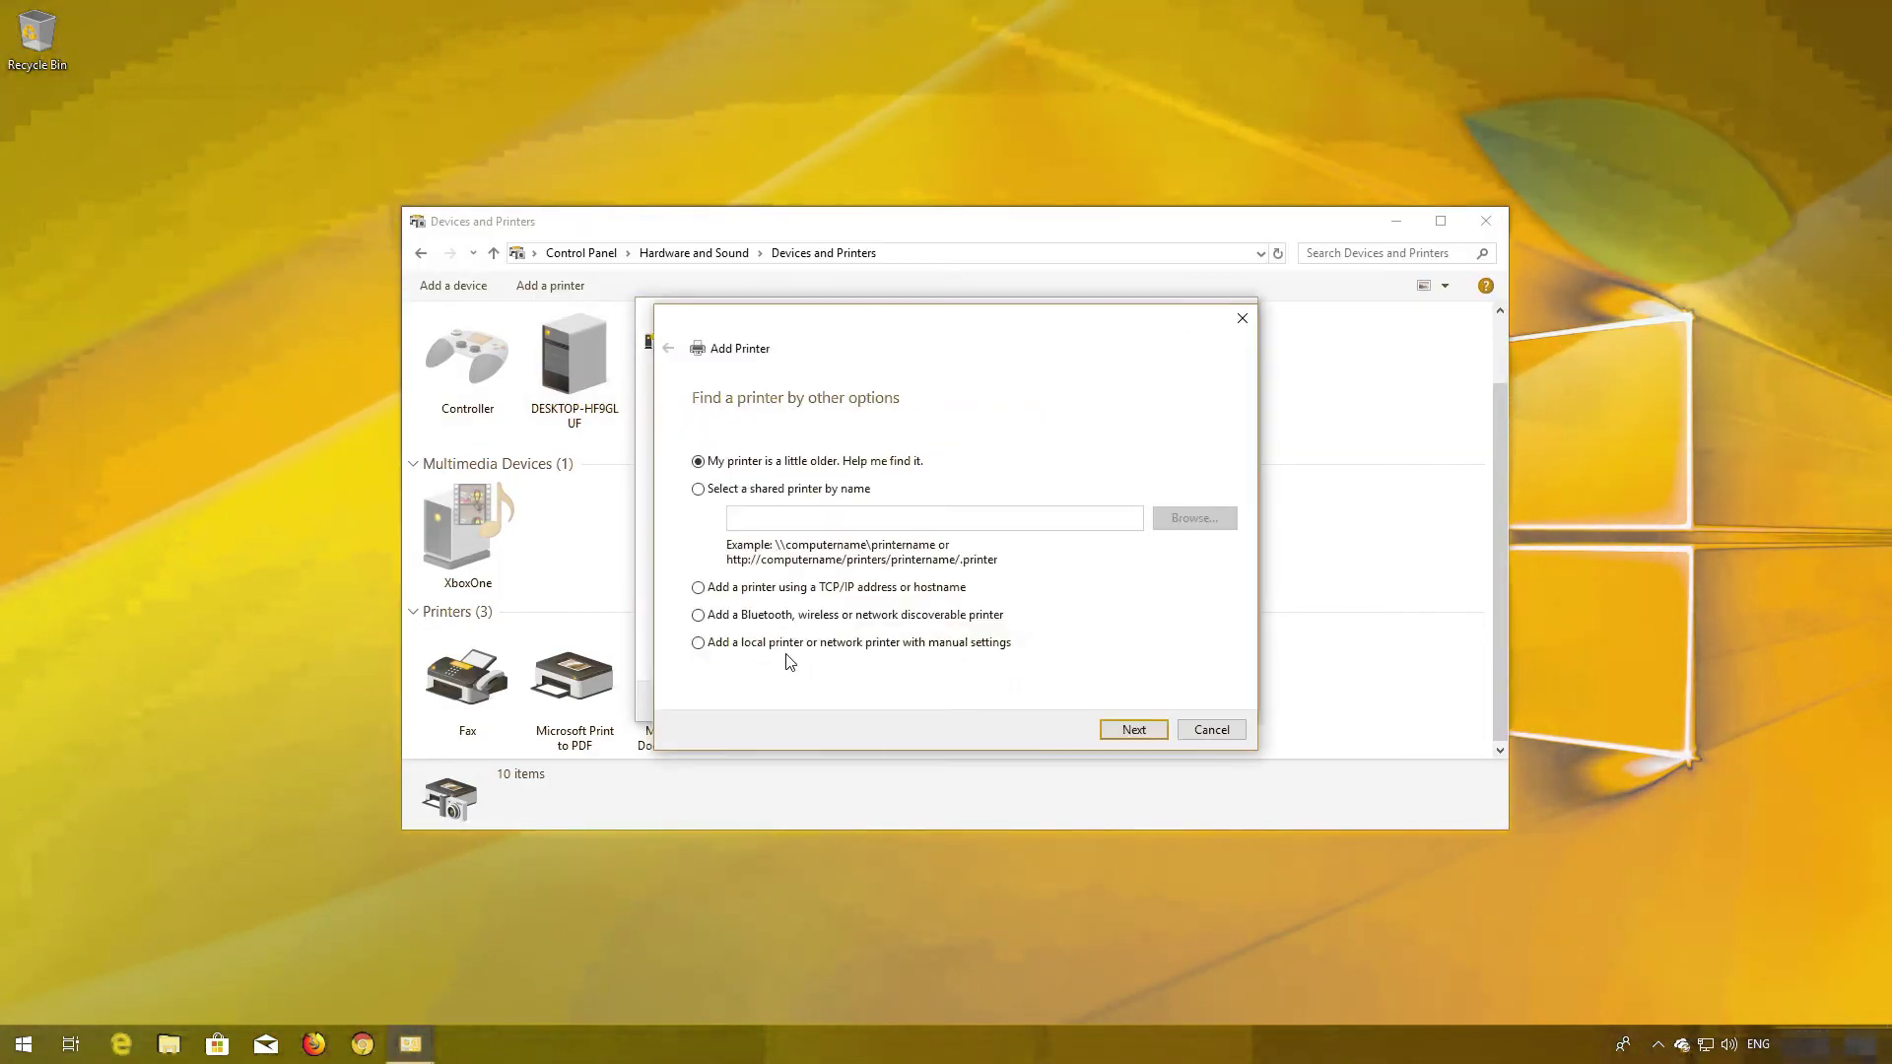
left_click(721, 591)
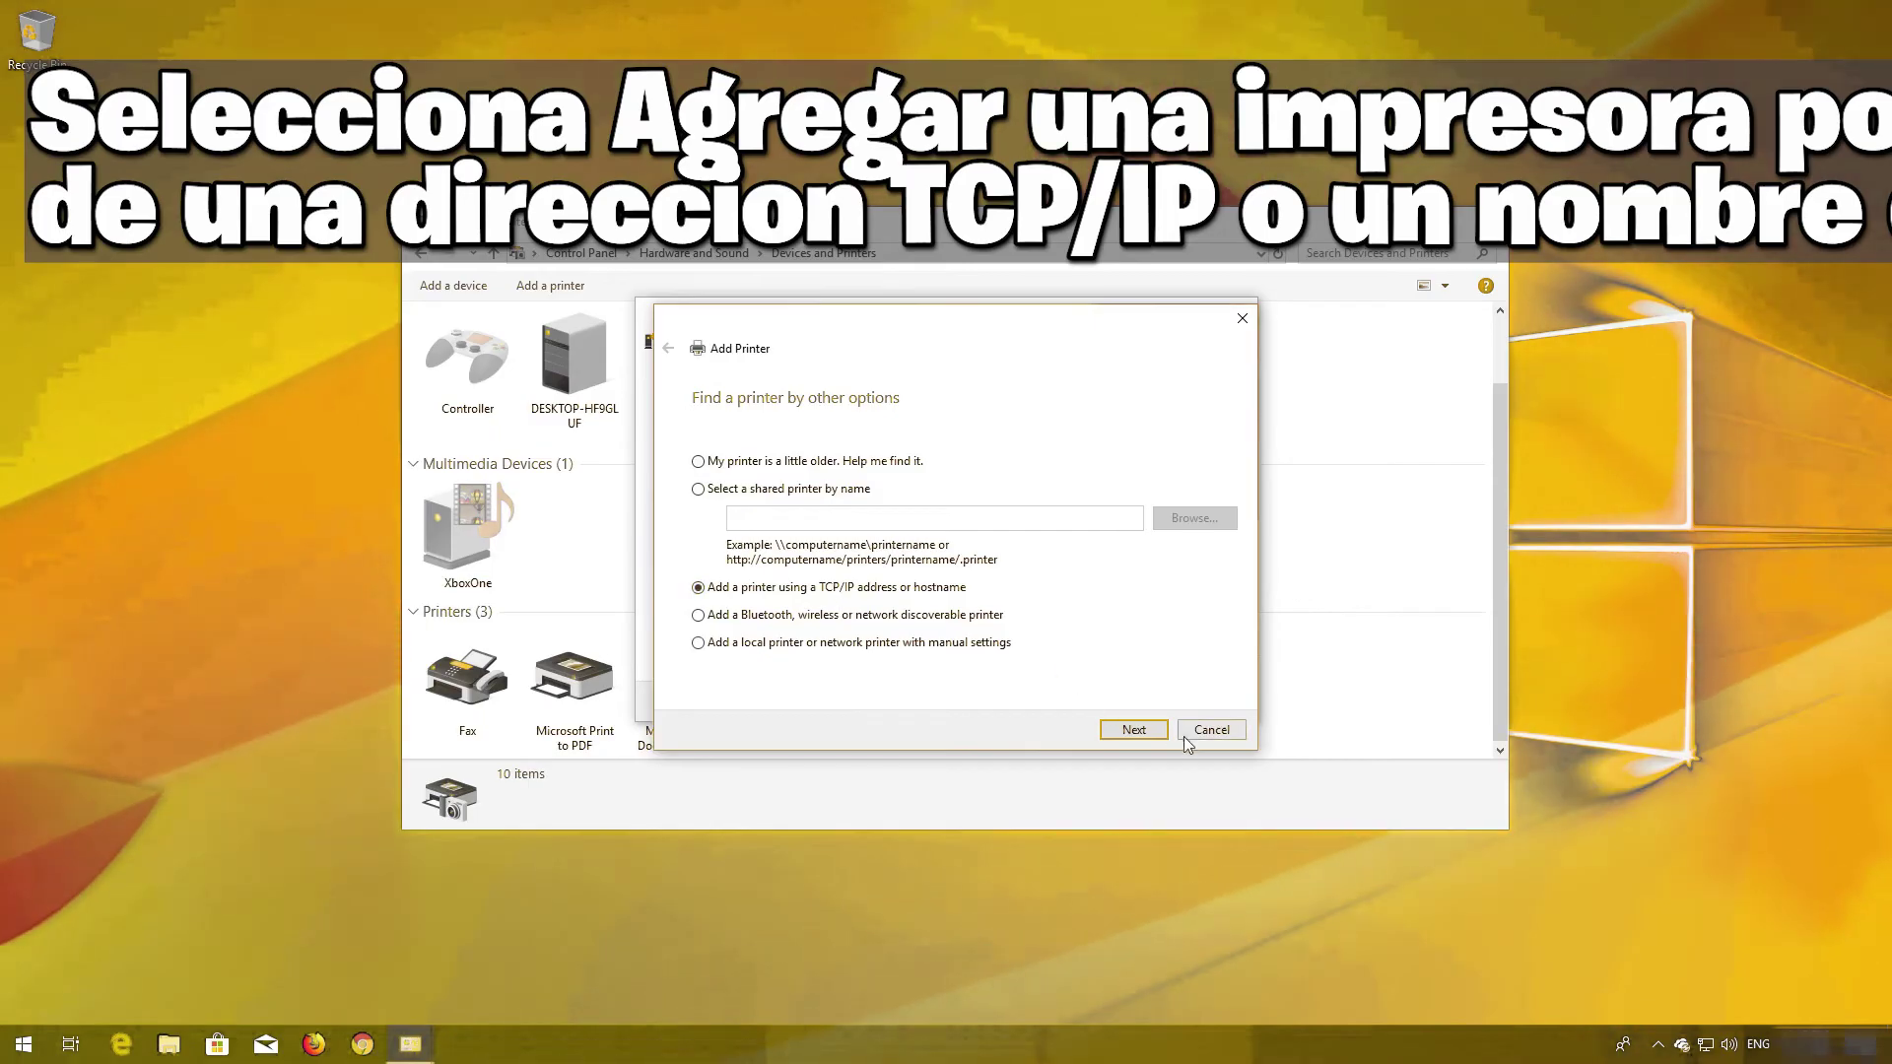
left_click(1134, 729)
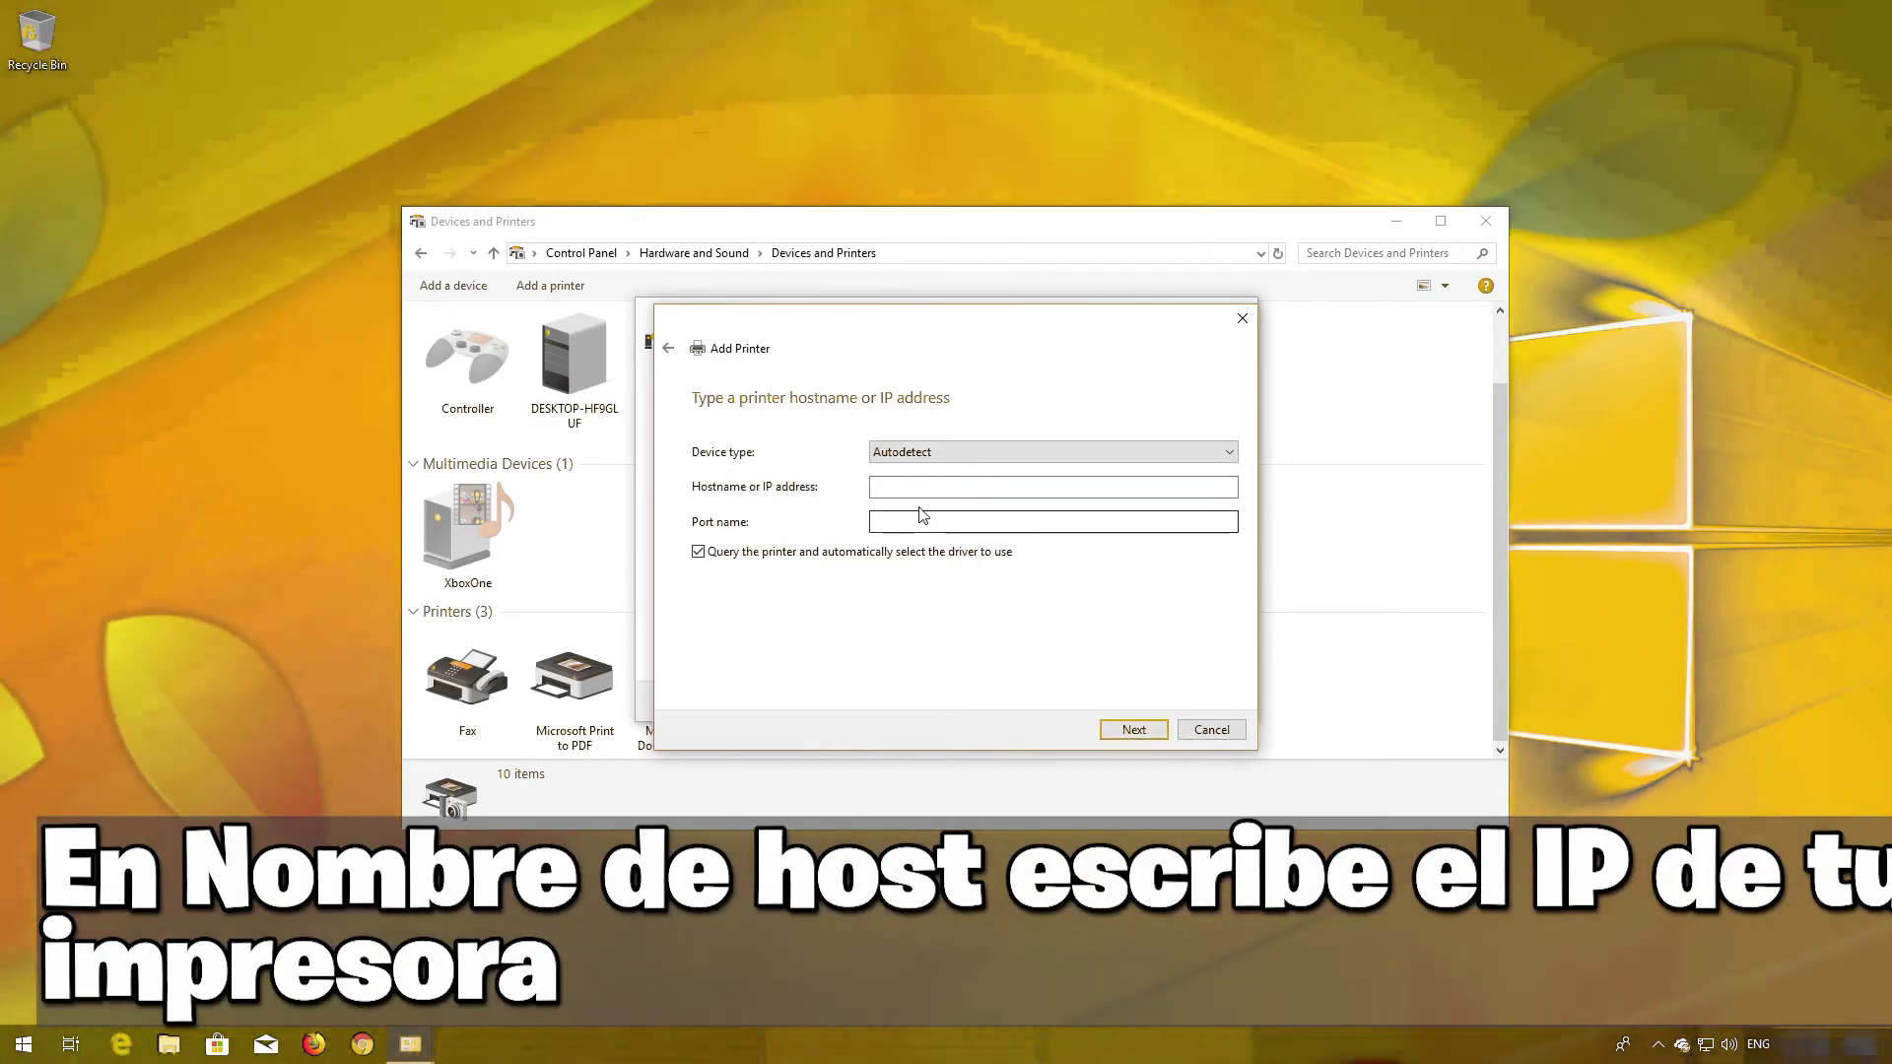
- Add the printer at IP address 192.168.1.74 with the name HP Deskjet and share it on the network as HP Deskjet
left_click(915, 489)
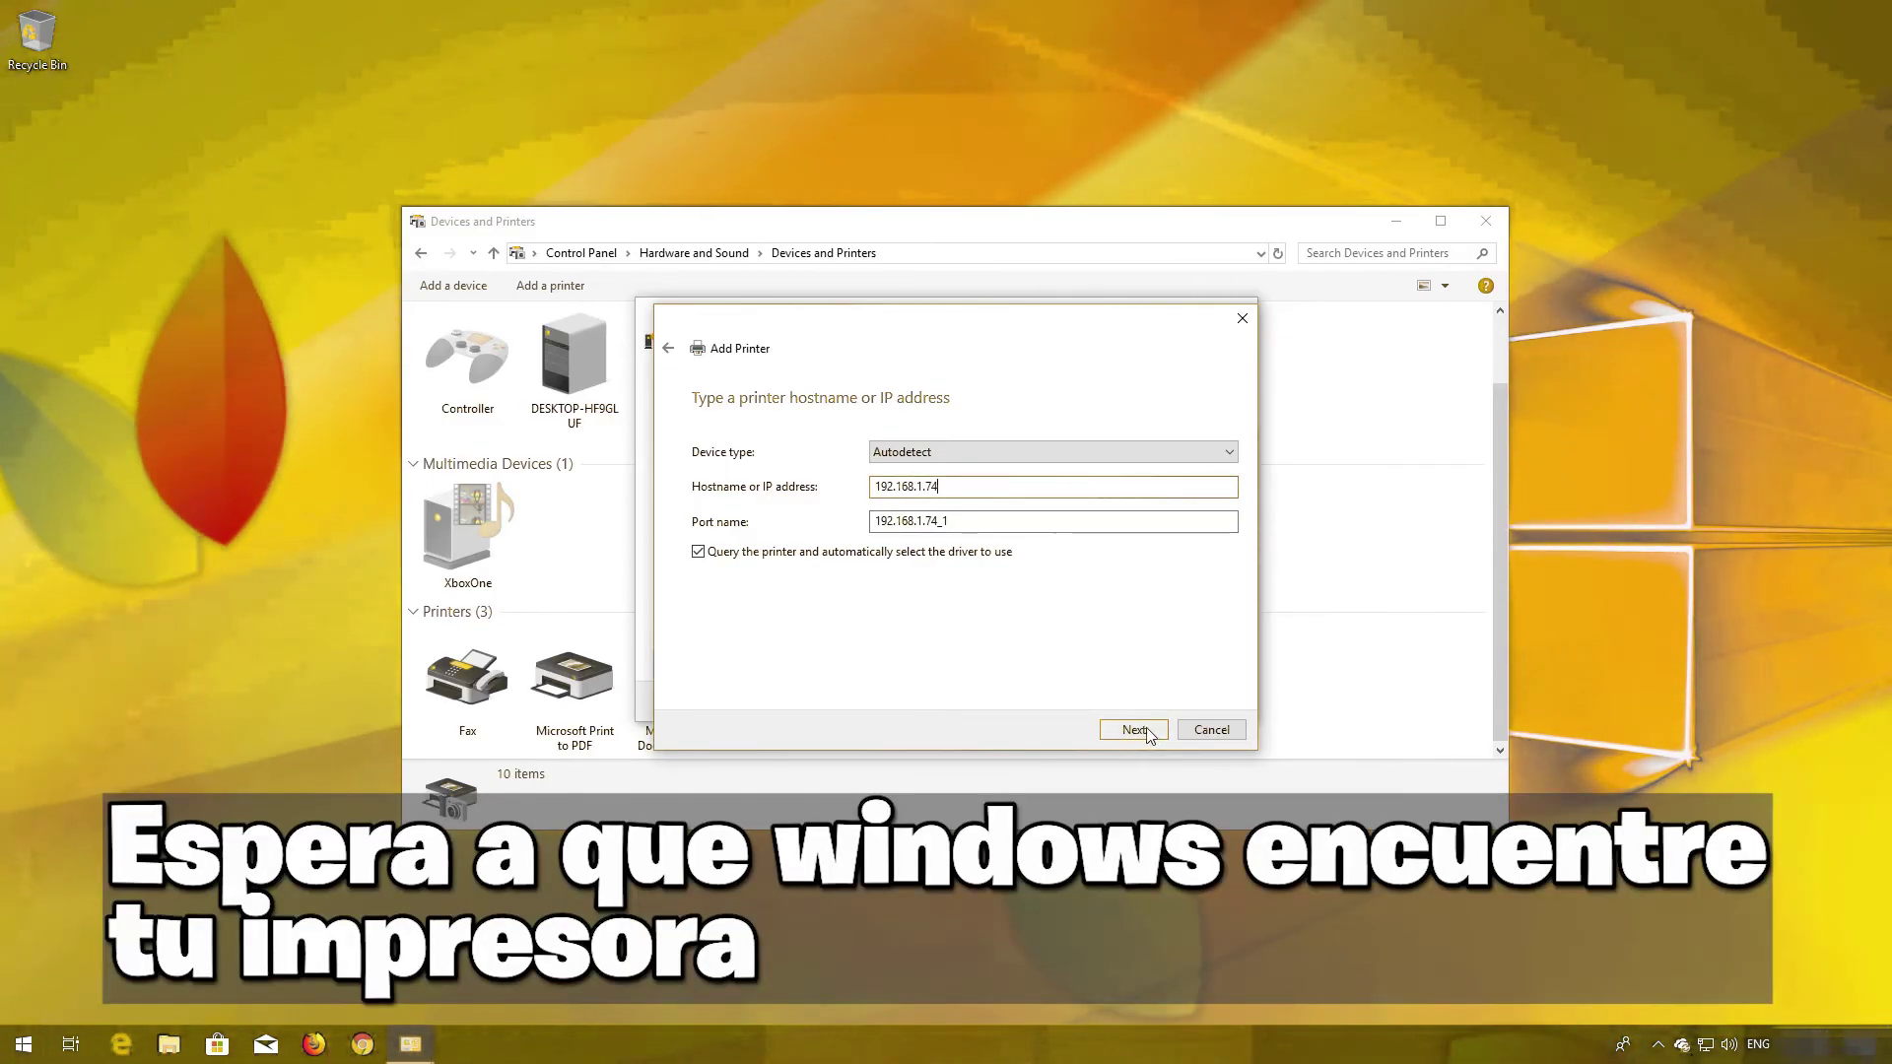
left_click(1146, 728)
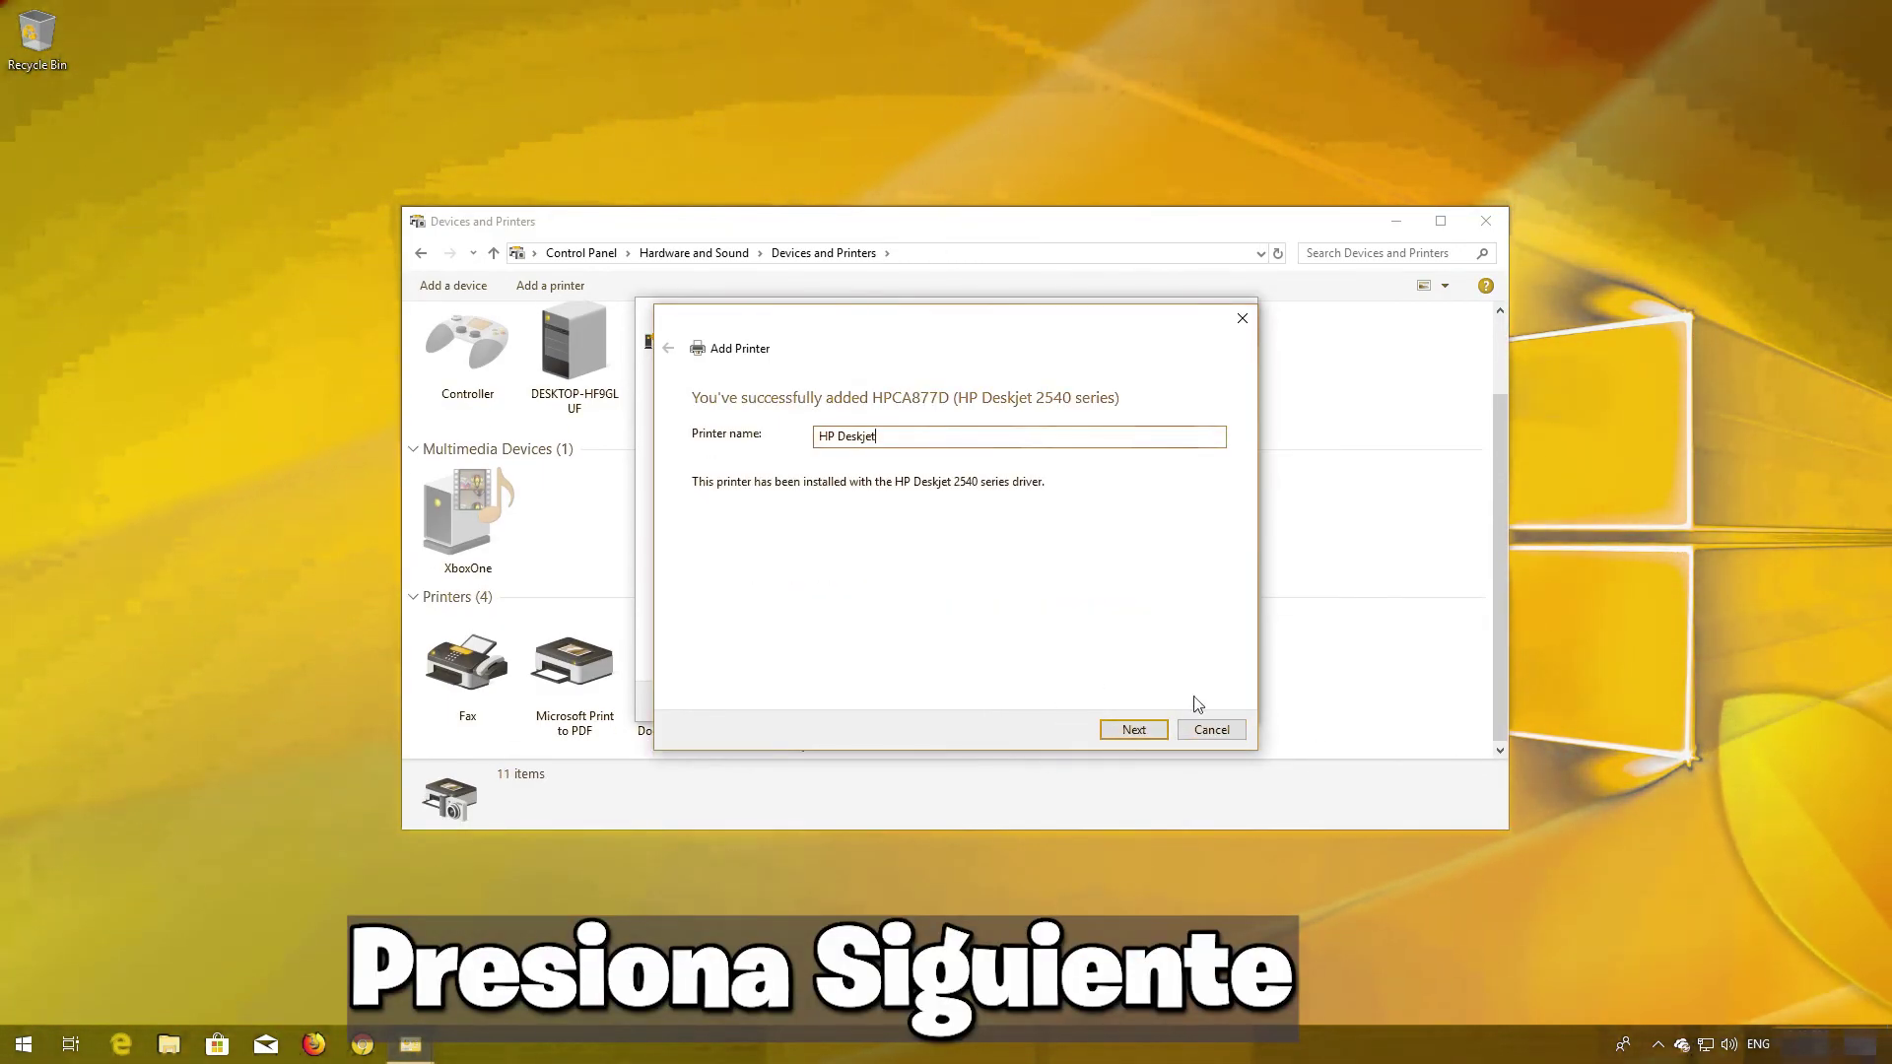
left_click(1146, 729)
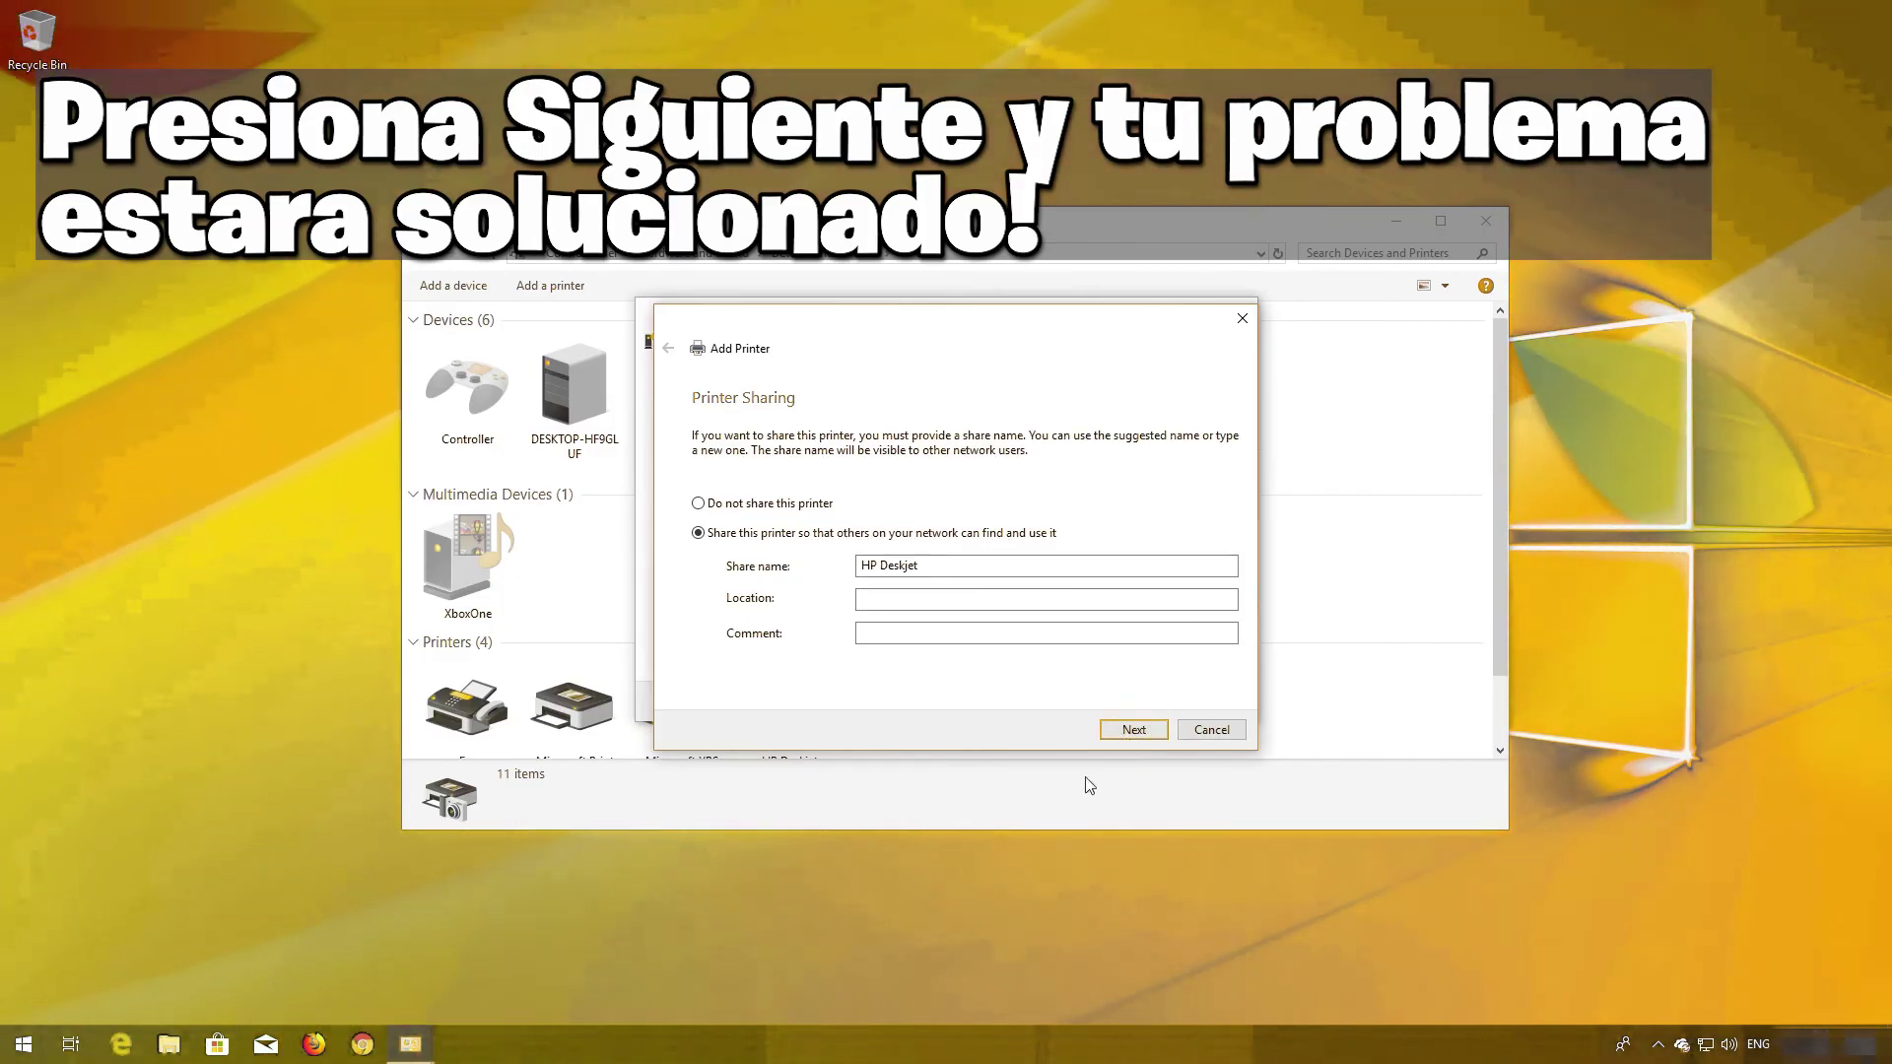
left_click(1135, 731)
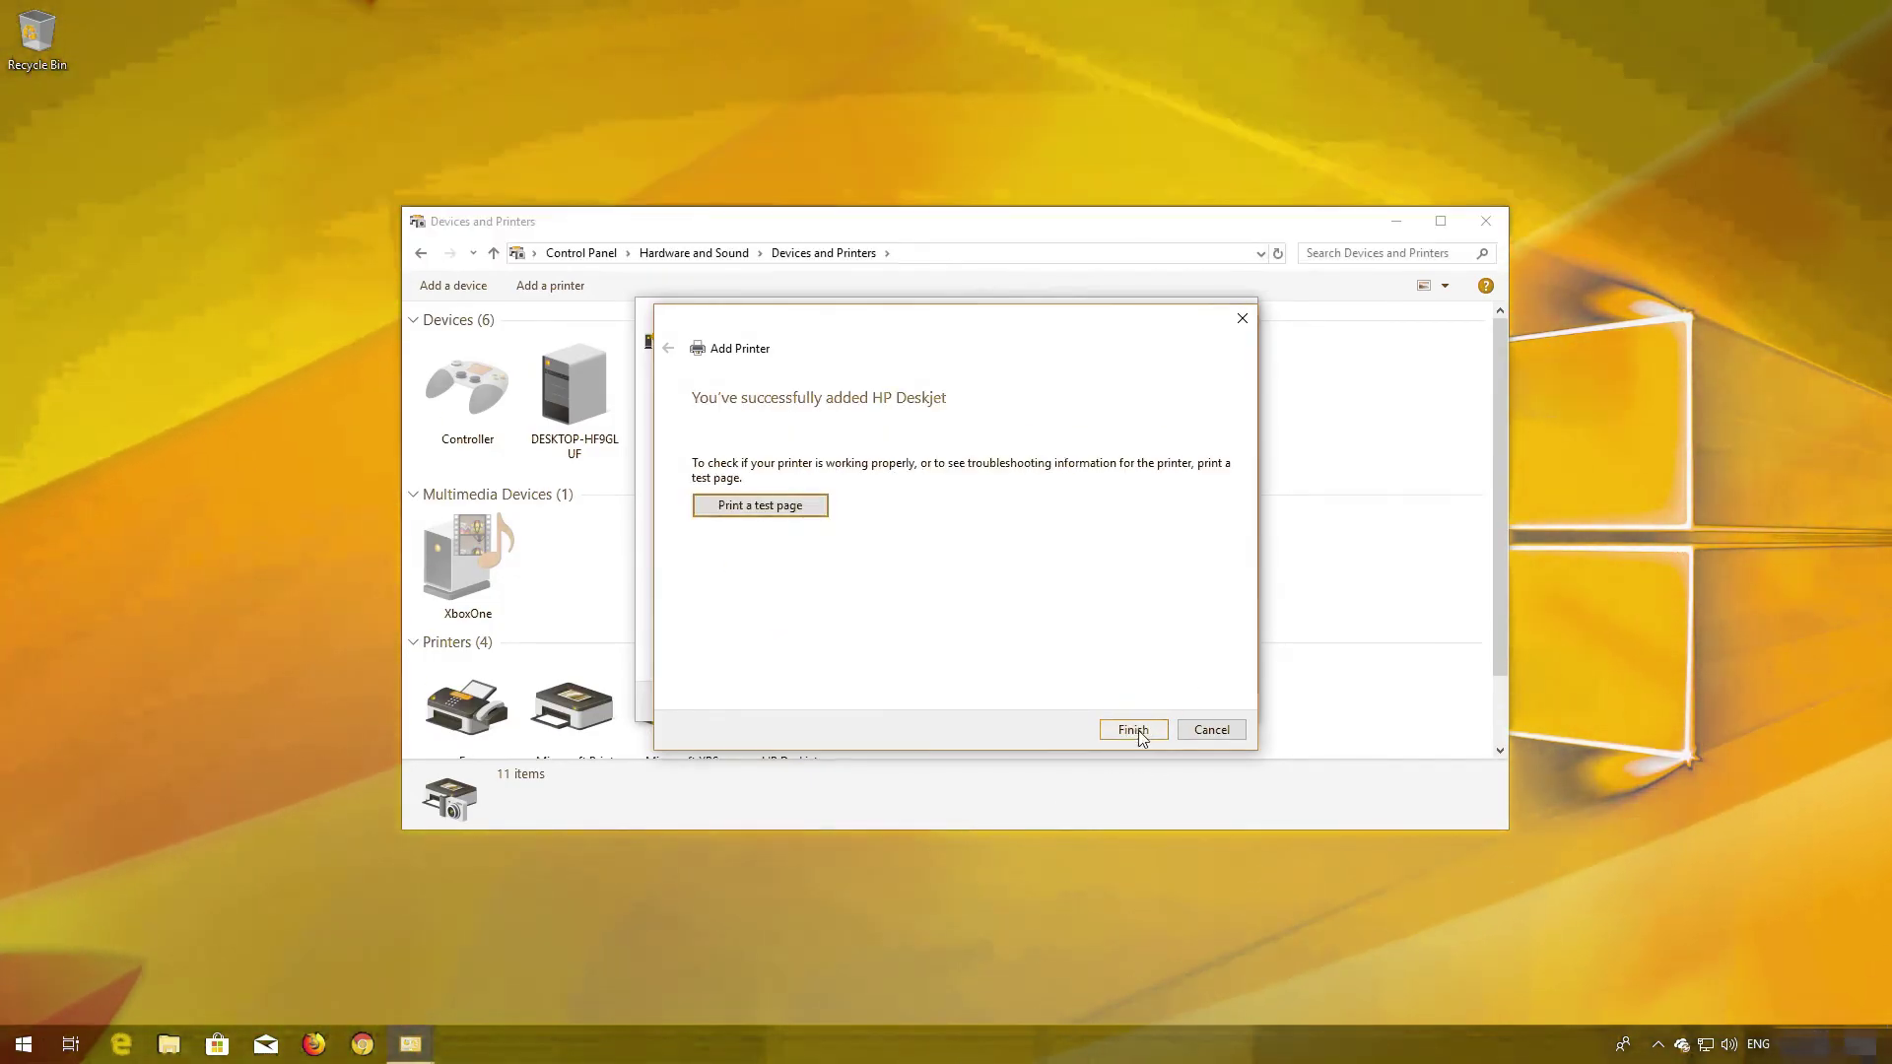